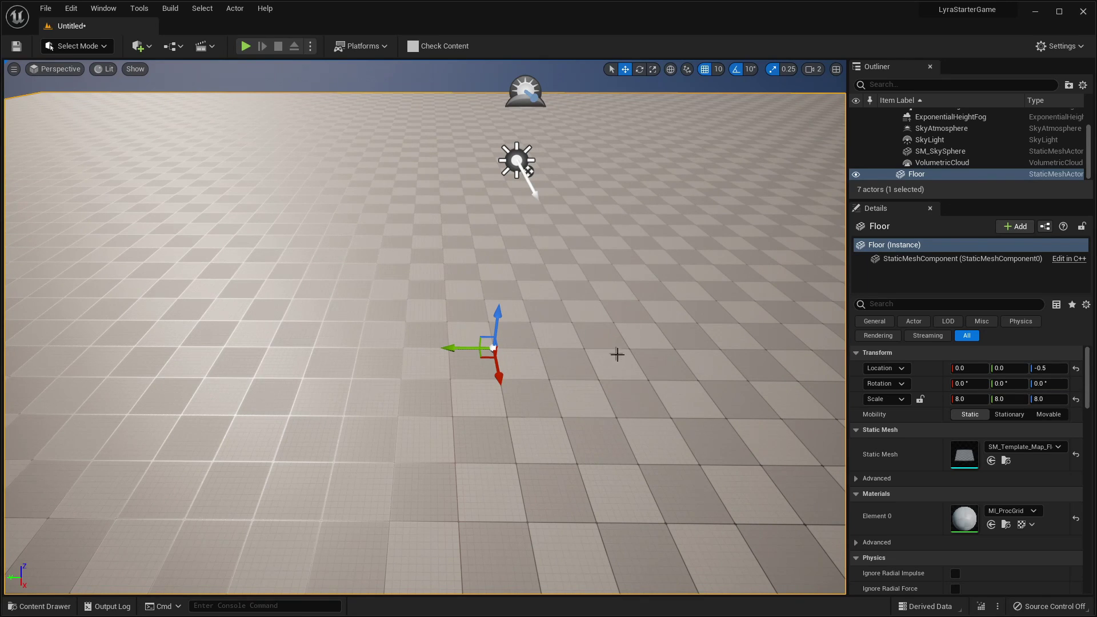
# Place the B_Tool_Stairs_BGM blueprint from the Content/Tools folder on the floor.
pyautogui.click(46, 606)
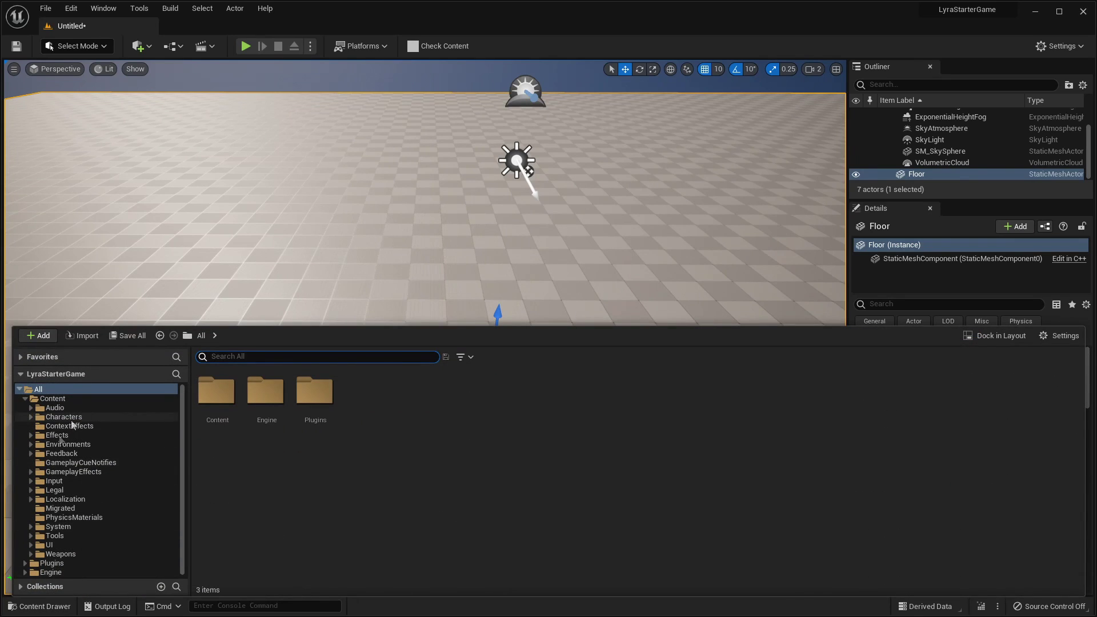
pyautogui.click(80, 538)
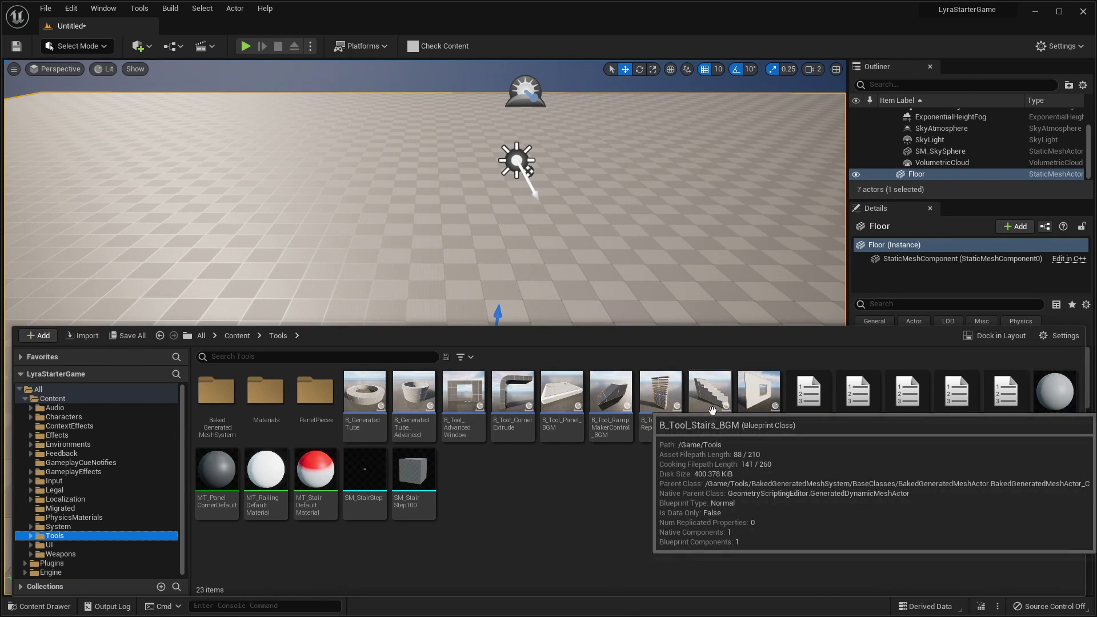
pyautogui.moveTo(724, 430); pyautogui.dragTo(599, 380)
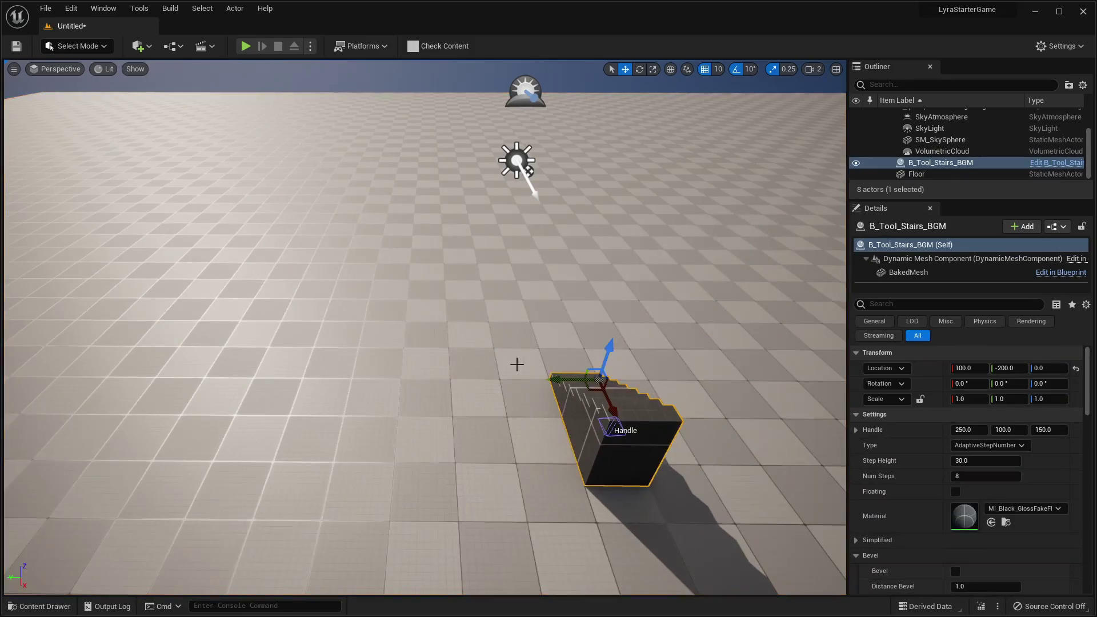
pyautogui.moveTo(517, 363)
pyautogui.mouseDown(button='right')
pyautogui.moveTo(657, 323)
pyautogui.moveTo(743, 411)
pyautogui.moveTo(823, 369)
pyautogui.moveTo(503, 352)
pyautogui.mouseUp(button='right')
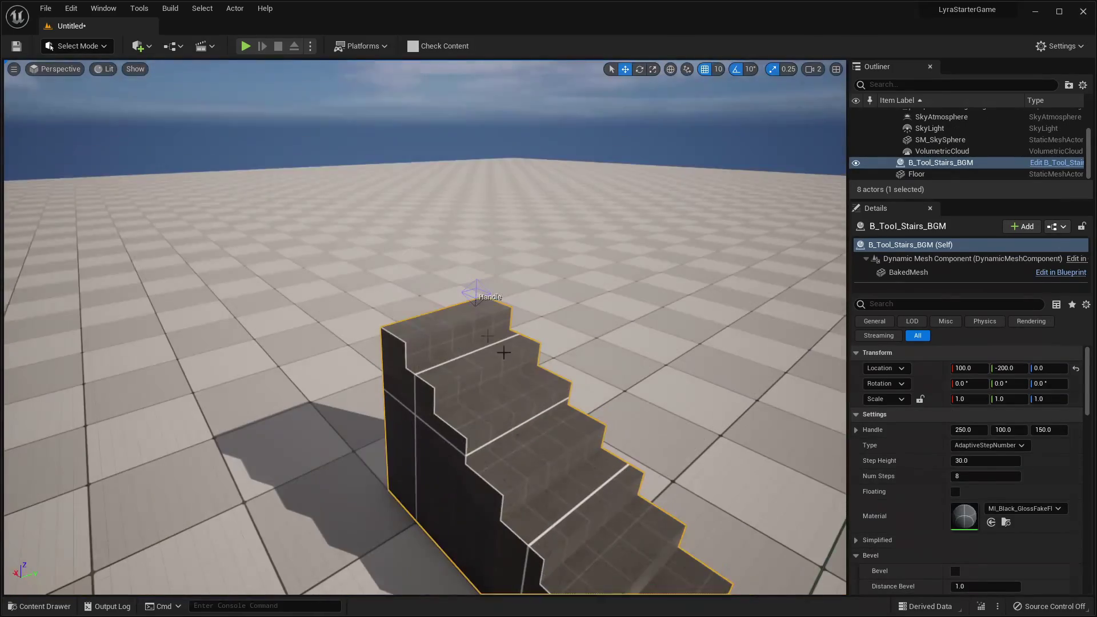
# Enlarge the staircase by moving its handle to about 560, 470, 250.
pyautogui.click(476, 291)
pyautogui.moveTo(476, 291); pyautogui.dragTo(366, 348, button='right')
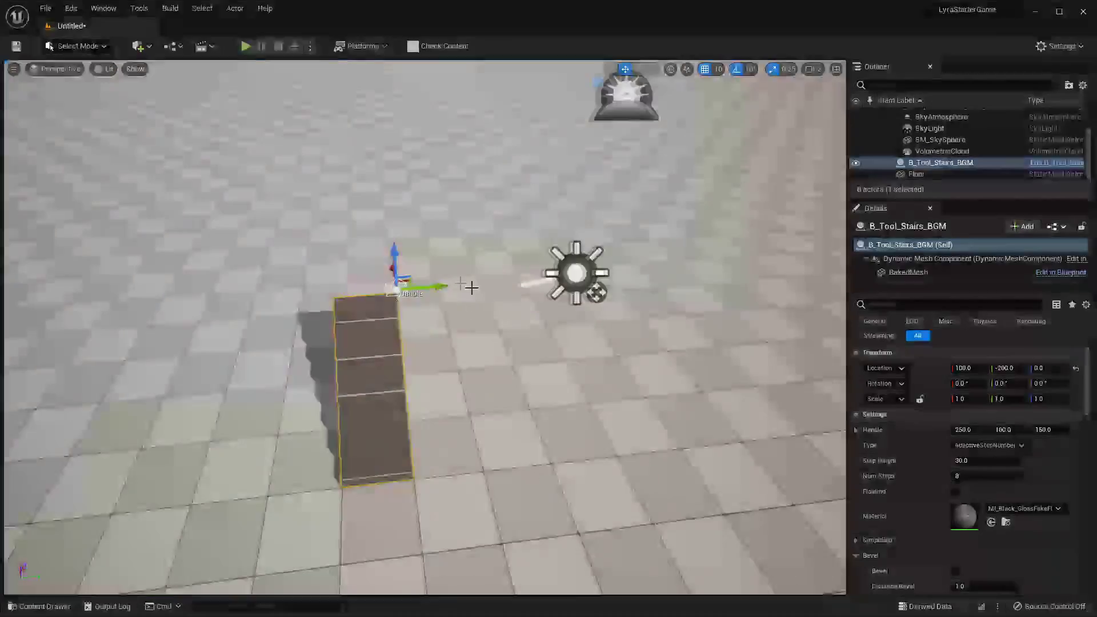
pyautogui.moveTo(425, 286); pyautogui.dragTo(381, 217)
pyautogui.moveTo(331, 260)
pyautogui.mouseDown(button='right')
pyautogui.moveTo(400, 223)
pyautogui.moveTo(331, 259)
pyautogui.mouseUp(button='right')
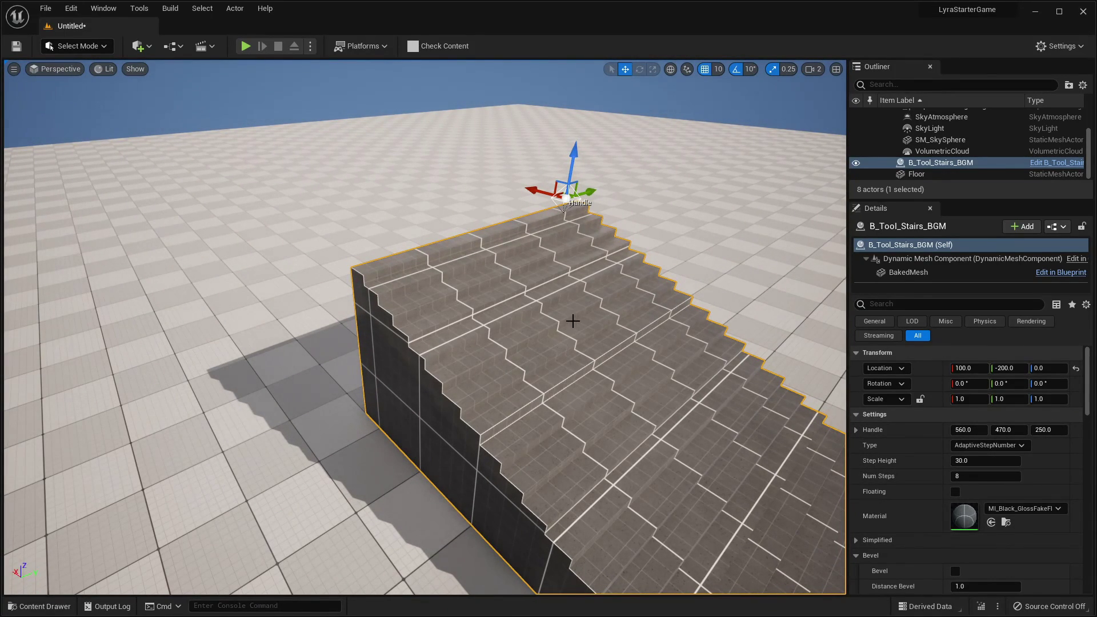
pyautogui.moveTo(390, 365); pyautogui.dragTo(435, 366, button='right')
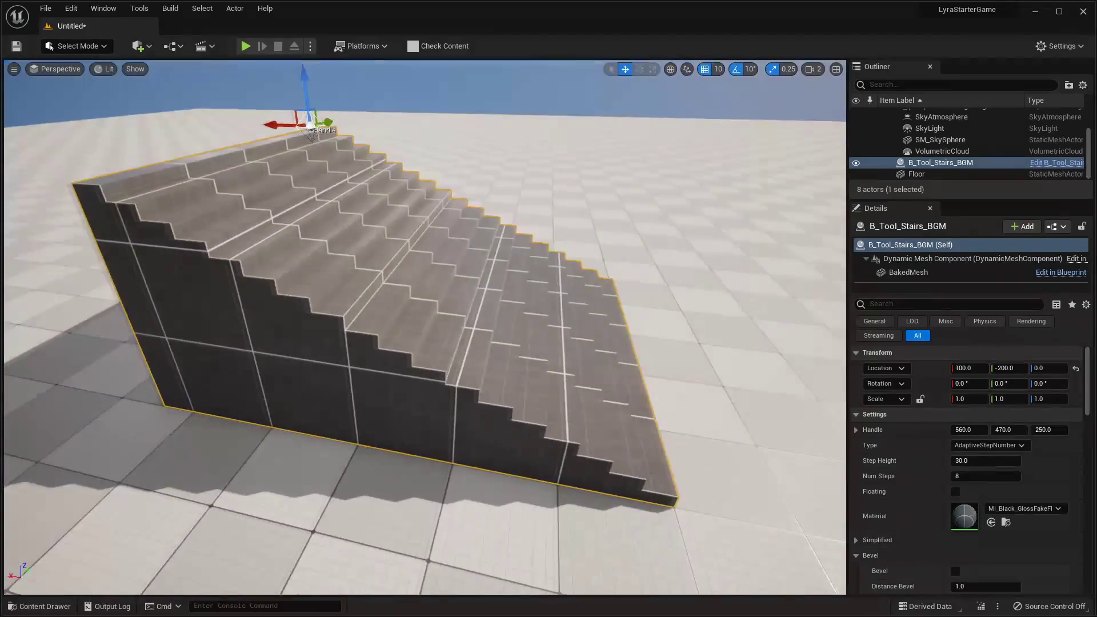
pyautogui.moveTo(650, 411); pyautogui.dragTo(638, 404, button='right')
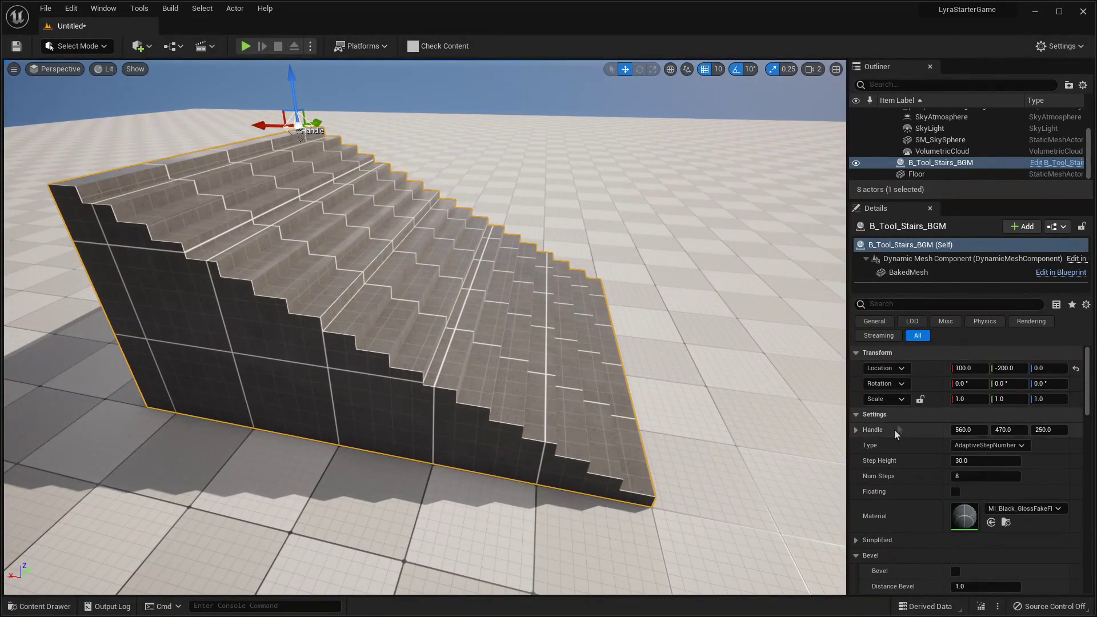
# Set the staircase type to FixedStepNumber, try 2 steps, and set the number of steps to 40.
pyautogui.click(994, 445)
pyautogui.click(971, 467)
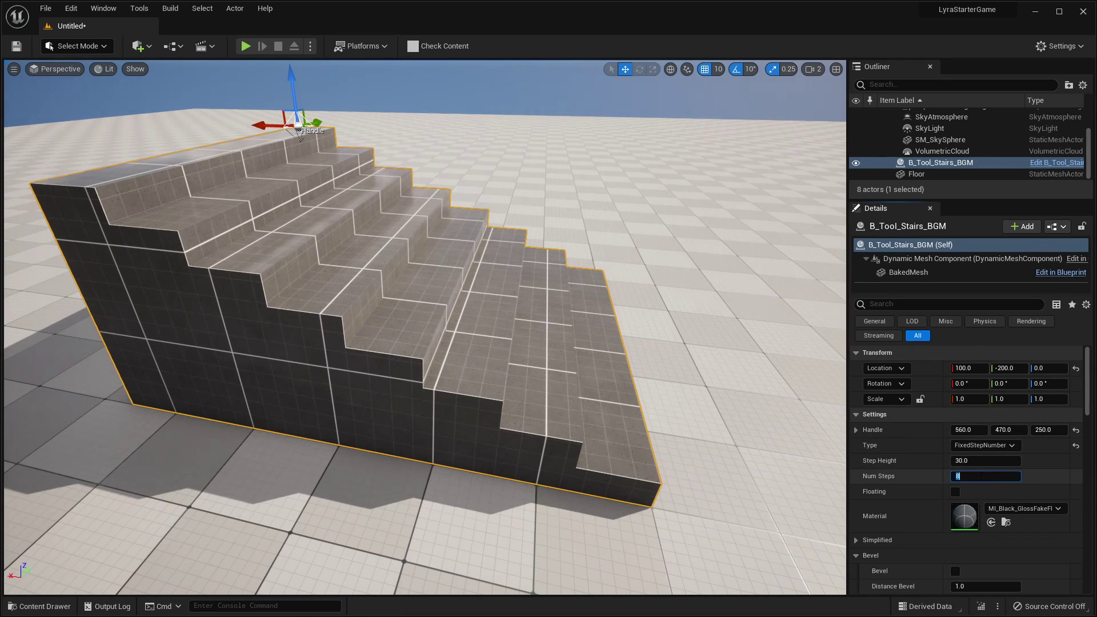
pyautogui.write('2')
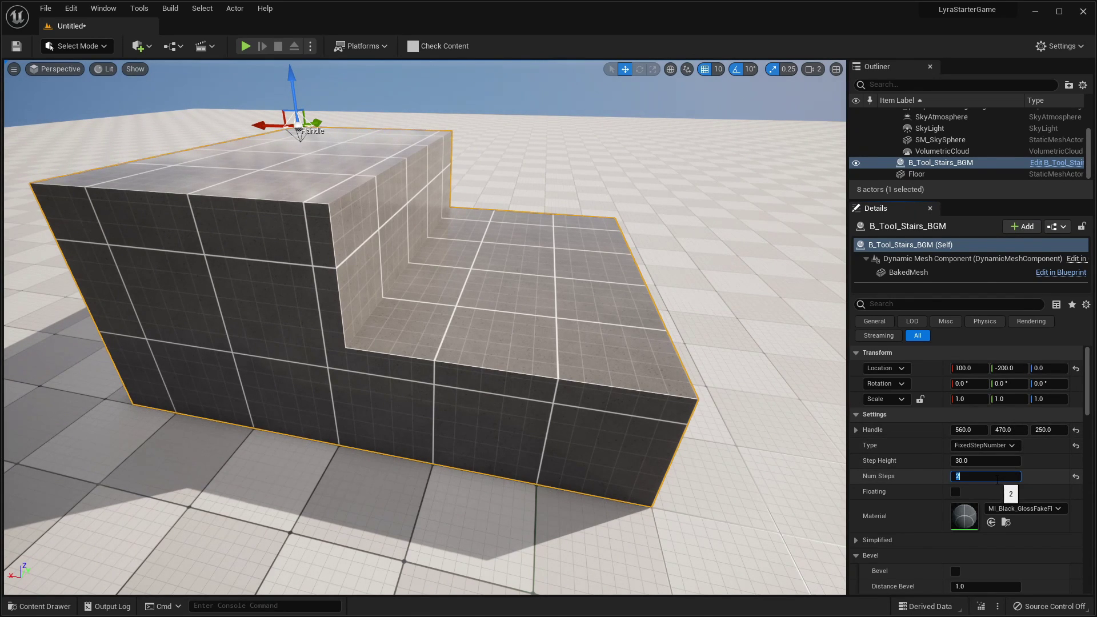
pyautogui.press('Return')
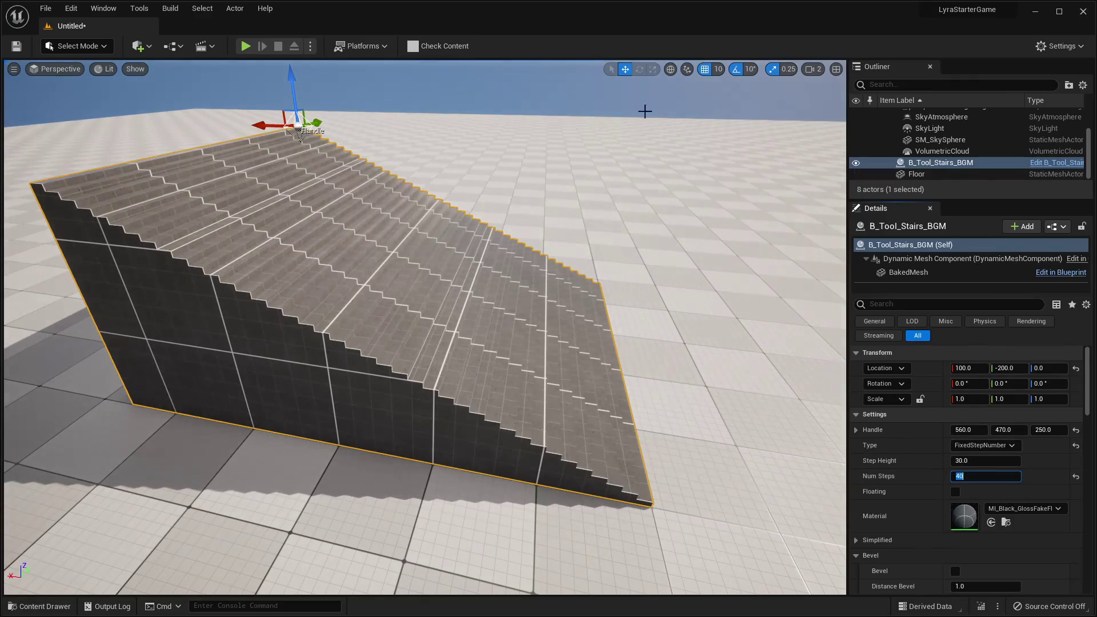
pyautogui.moveTo(608, 294); pyautogui.dragTo(703, 269, button='right')
pyautogui.moveTo(551, 268); pyautogui.dragTo(615, 279, button='right')
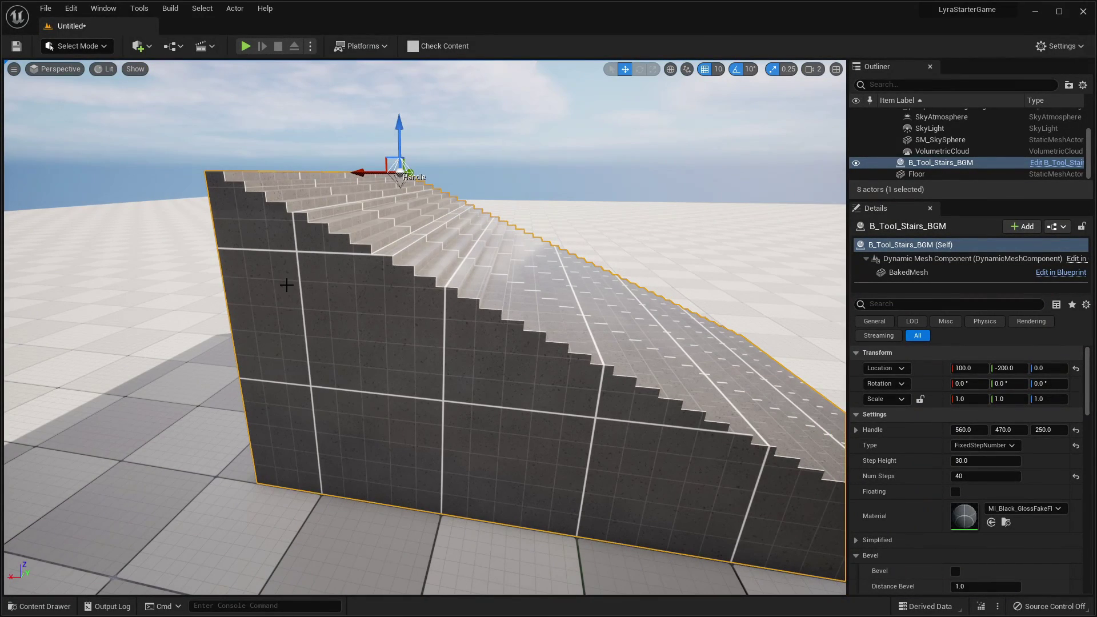
# Make the stairs floating, and turn on their bevel with an adjusted bevel distance.
pyautogui.click(955, 492)
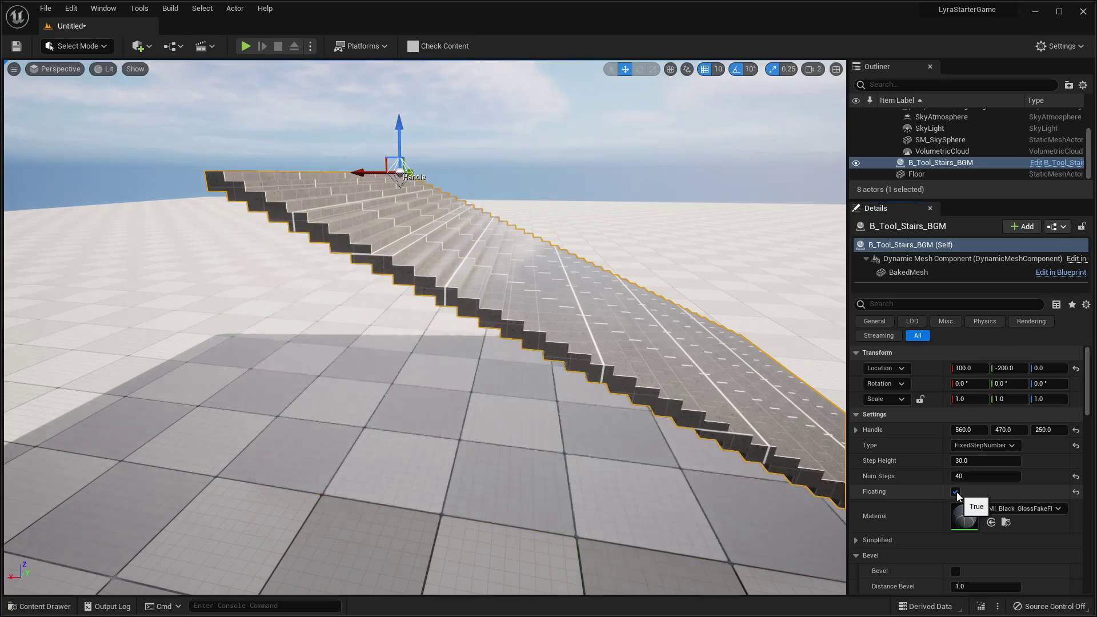
pyautogui.moveTo(421, 260)
pyautogui.mouseDown(button='right')
pyautogui.moveTo(443, 303)
pyautogui.moveTo(617, 366)
pyautogui.moveTo(434, 240)
pyautogui.moveTo(457, 286)
pyautogui.moveTo(429, 268)
pyautogui.mouseUp(button='right')
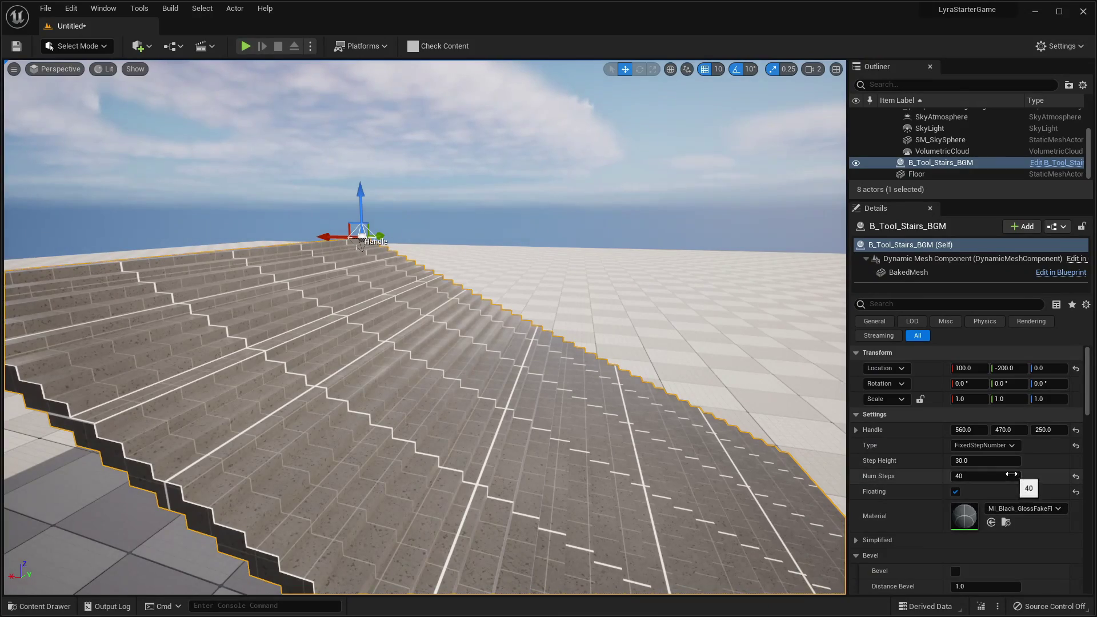
pyautogui.scroll(-2, 1009, 474)
pyautogui.moveTo(482, 379); pyautogui.dragTo(386, 266, button='right')
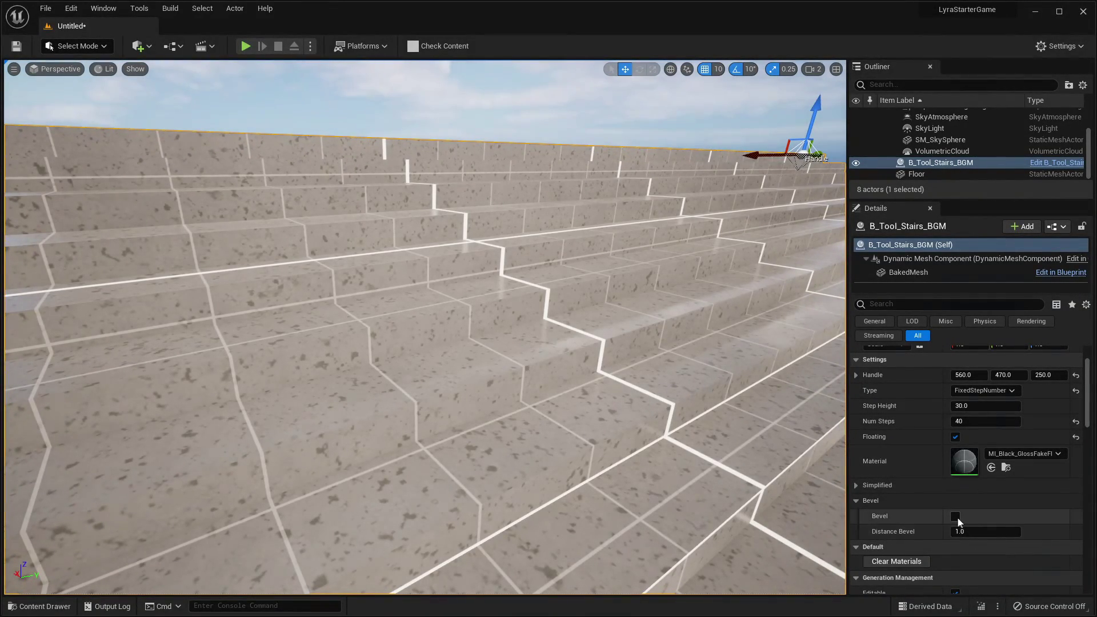
pyautogui.click(955, 516)
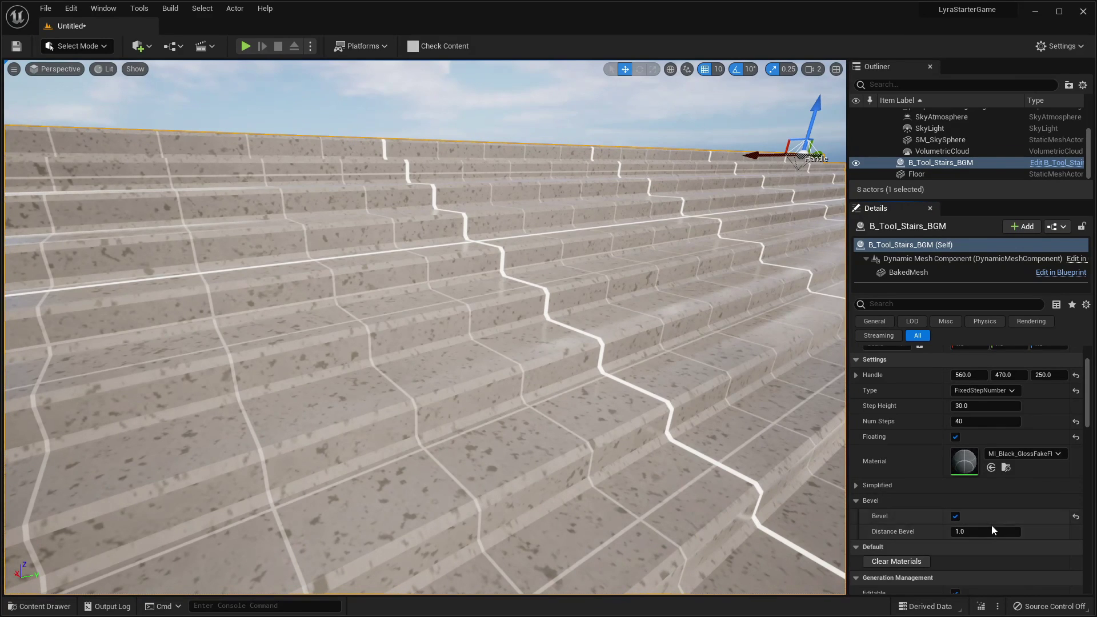
pyautogui.moveTo(972, 531)
pyautogui.mouseDown()
pyautogui.moveTo(1002, 531)
pyautogui.moveTo(986, 531)
pyautogui.mouseUp()
# Filter the staircase properties for "sim" and enable Simplified Collision.
pyautogui.moveTo(523, 375); pyautogui.dragTo(749, 337, button='right')
pyautogui.press('s')
pyautogui.press('d')
pyautogui.press('s')
pyautogui.scroll(2, 999, 451)
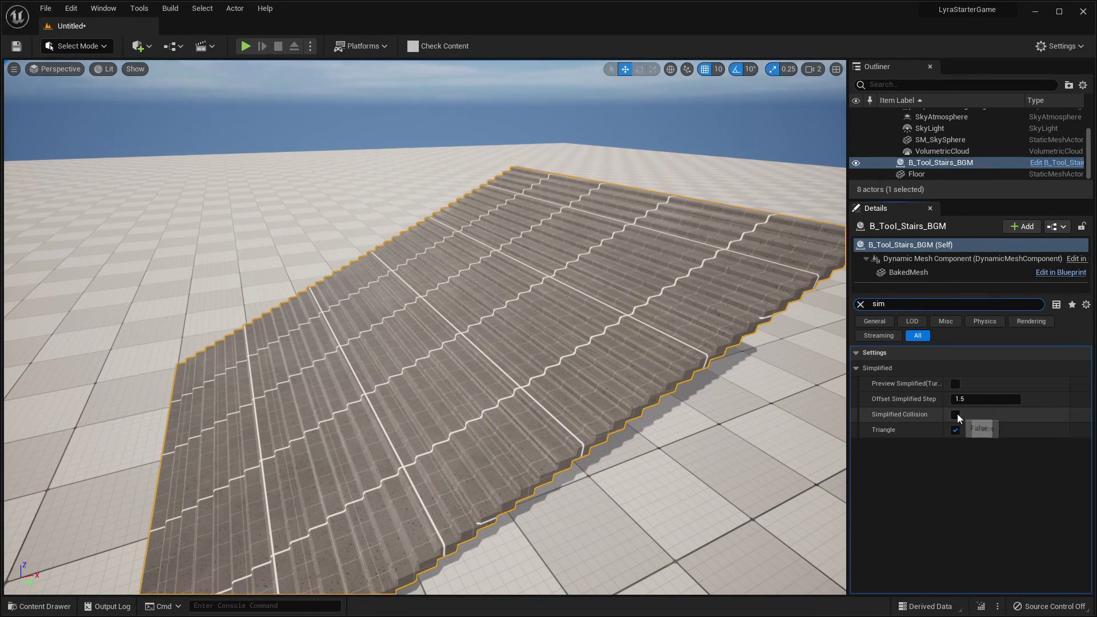
pyautogui.moveTo(481, 327); pyautogui.dragTo(475, 373, button='right')
# Swap the staircase actor to a static mesh with the scripted actor action.
pyautogui.rightClick(441, 345)
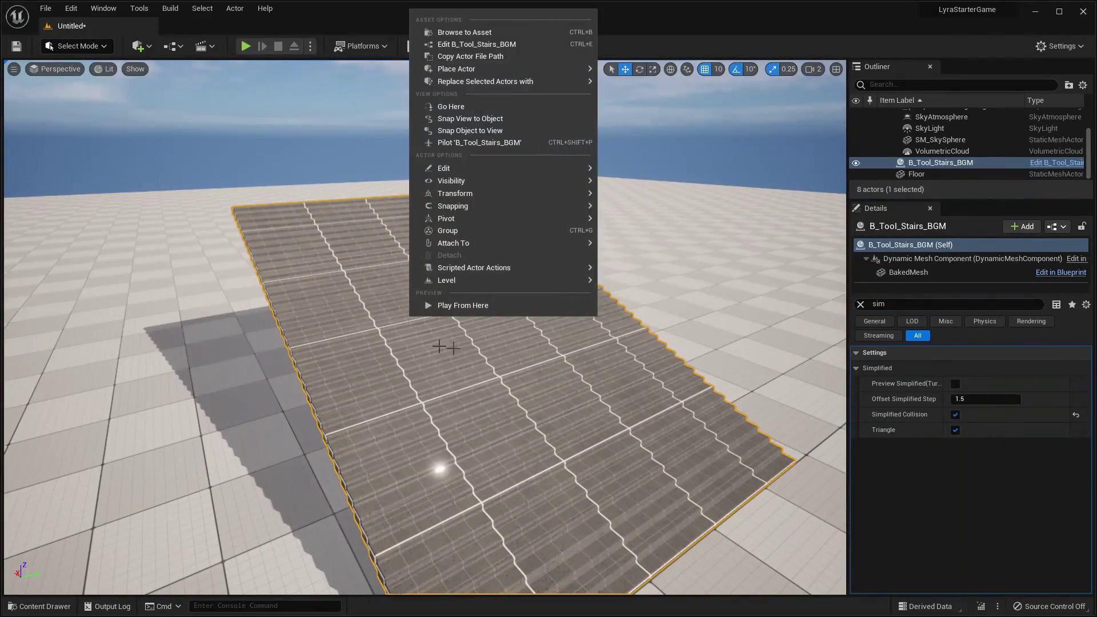
pyautogui.moveTo(531, 267)
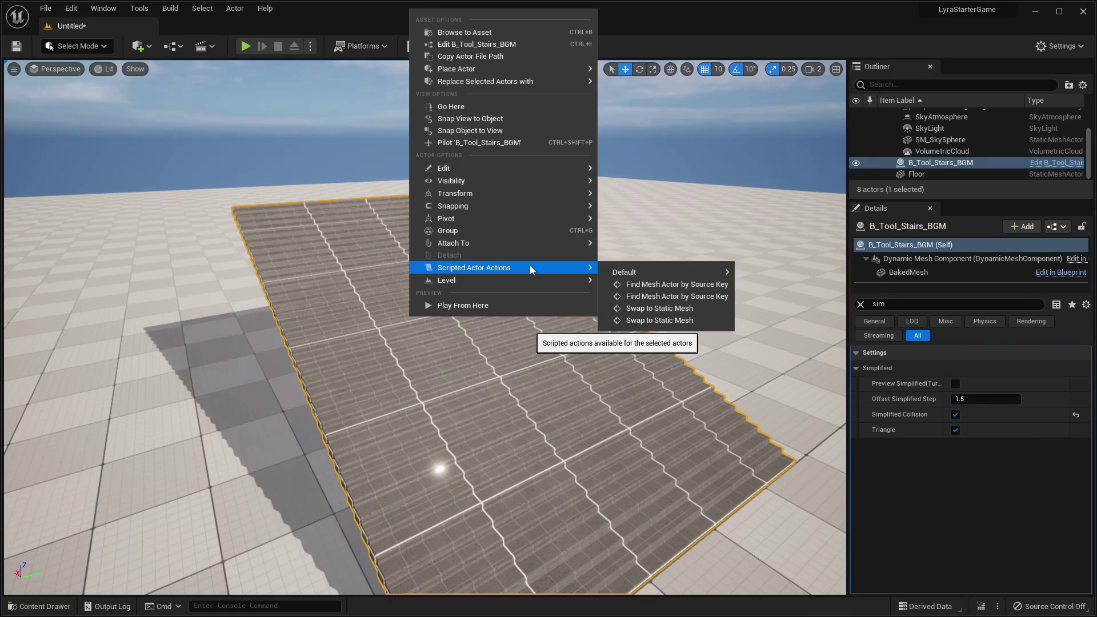
pyautogui.click(679, 308)
pyautogui.moveTo(576, 274); pyautogui.dragTo(586, 331, button='right')
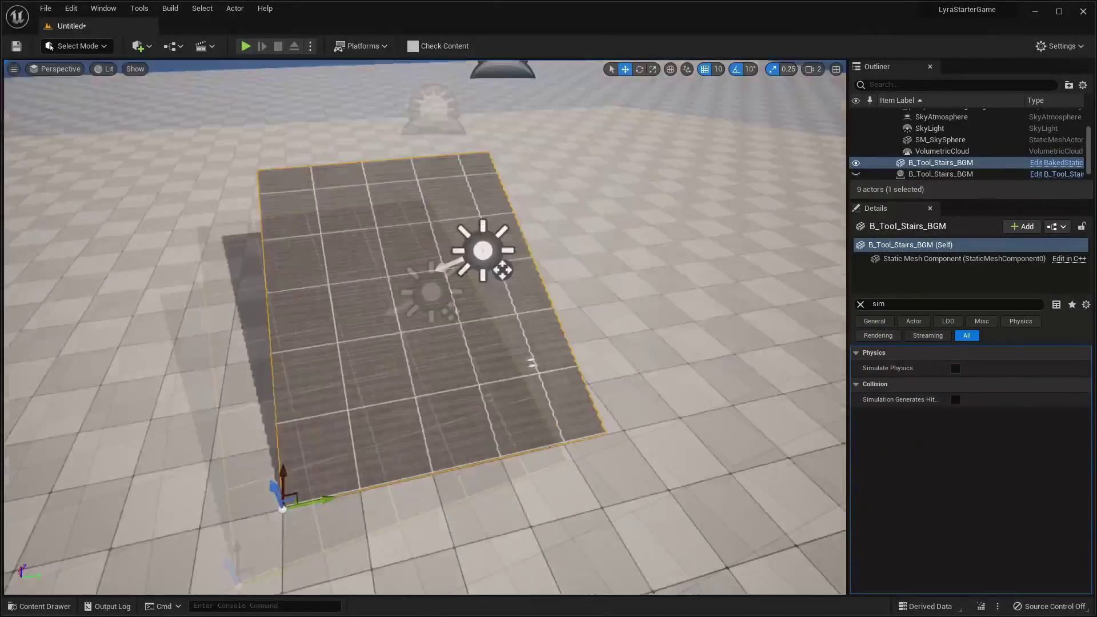
pyautogui.moveTo(586, 331); pyautogui.dragTo(565, 303, button='right')
# Play the level, walk the character over the baked stairs to test their collision, and stop playing.
pyautogui.click(247, 46)
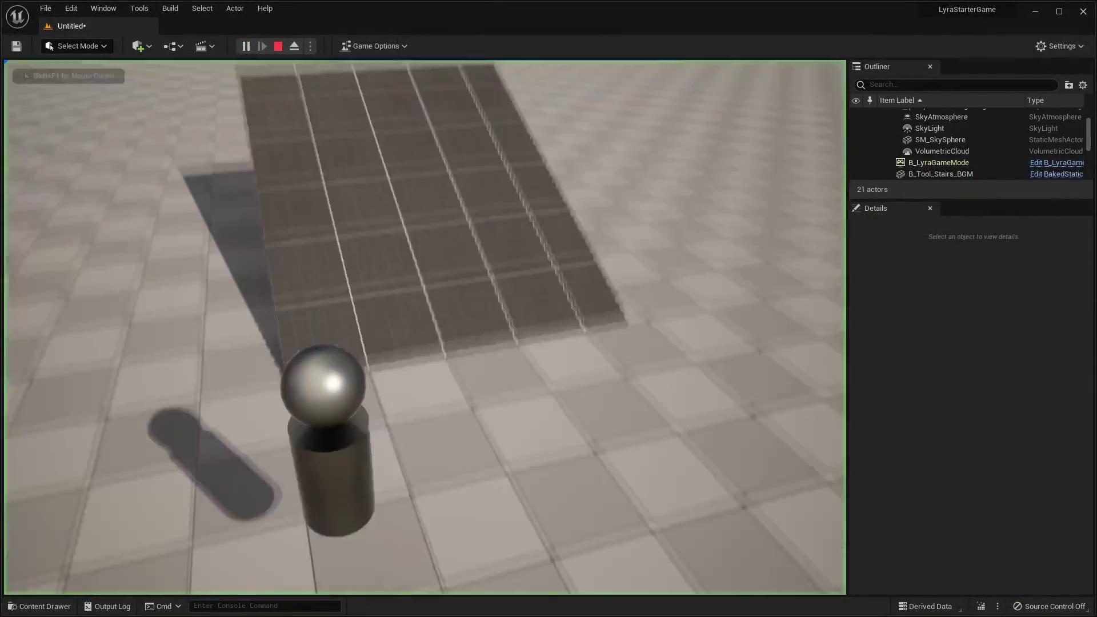
pyautogui.press('s')
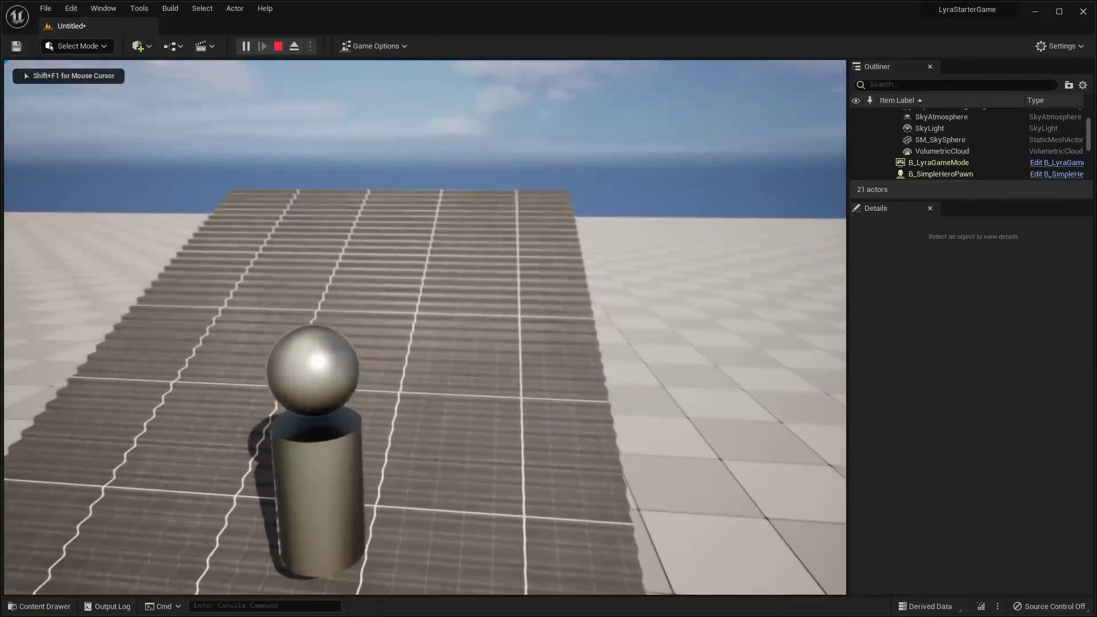
pyautogui.press('w')
pyautogui.press('s')
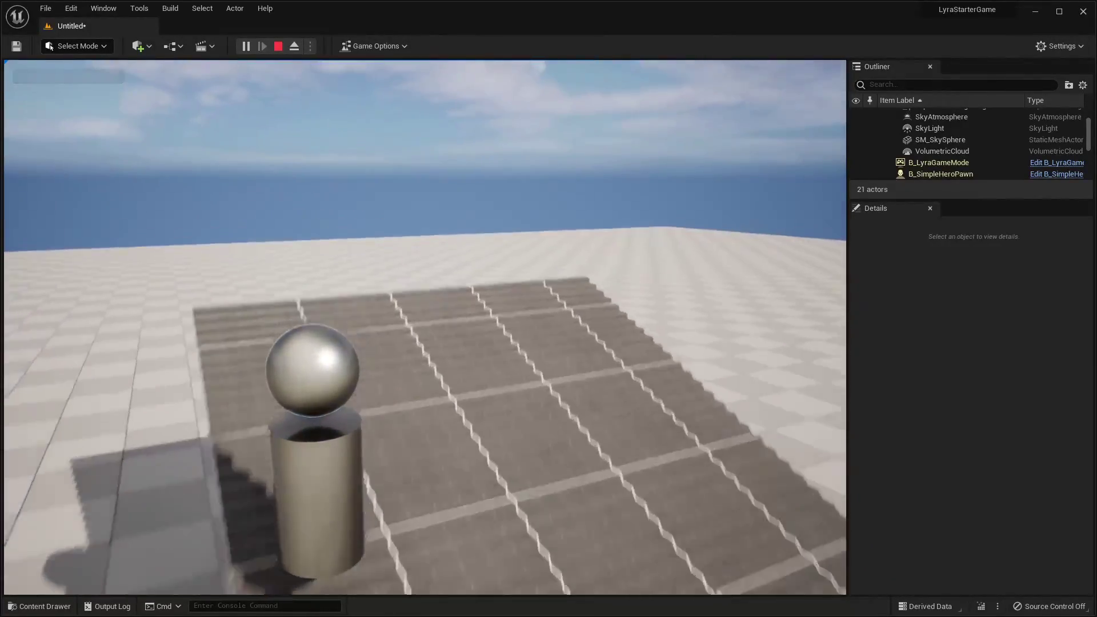
pyautogui.press('Escape')
pyautogui.click(543, 460)
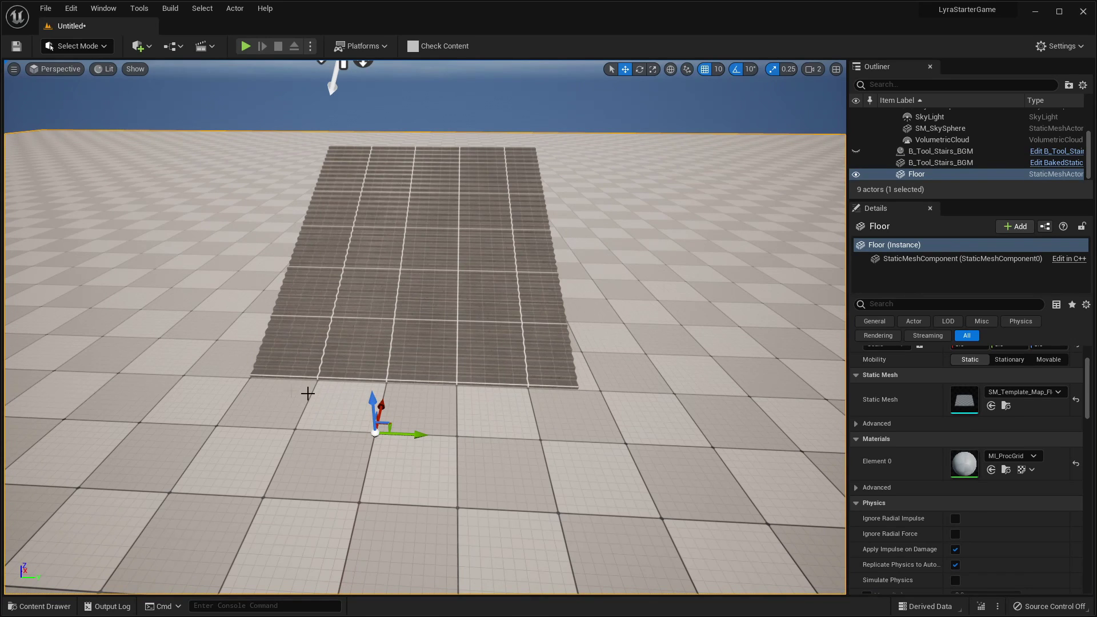
# Place the B_Tool_CornerExtrude blueprint from the Tools folder beside the stairs.
pyautogui.click(39, 606)
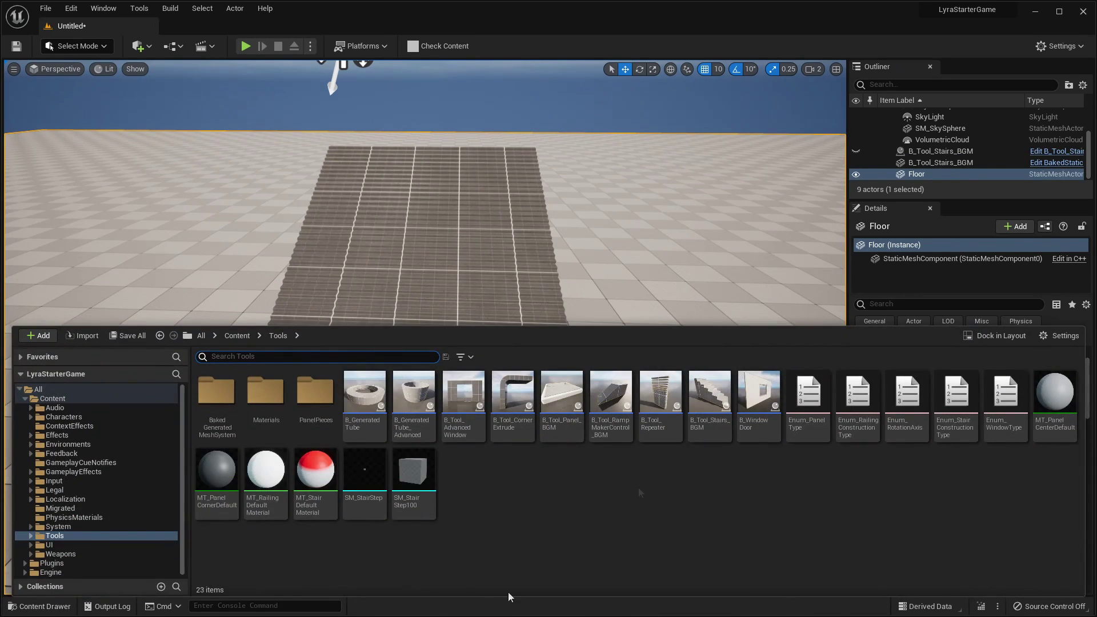
pyautogui.moveTo(513, 394); pyautogui.dragTo(752, 301)
pyautogui.moveTo(573, 347); pyautogui.dragTo(714, 309, button='right')
pyautogui.moveTo(638, 330); pyautogui.dragTo(663, 331, button='right')
# Move the corner extrude arch's handle to 200, 250, 600 to make it thicker and taller.
pyautogui.click(568, 314)
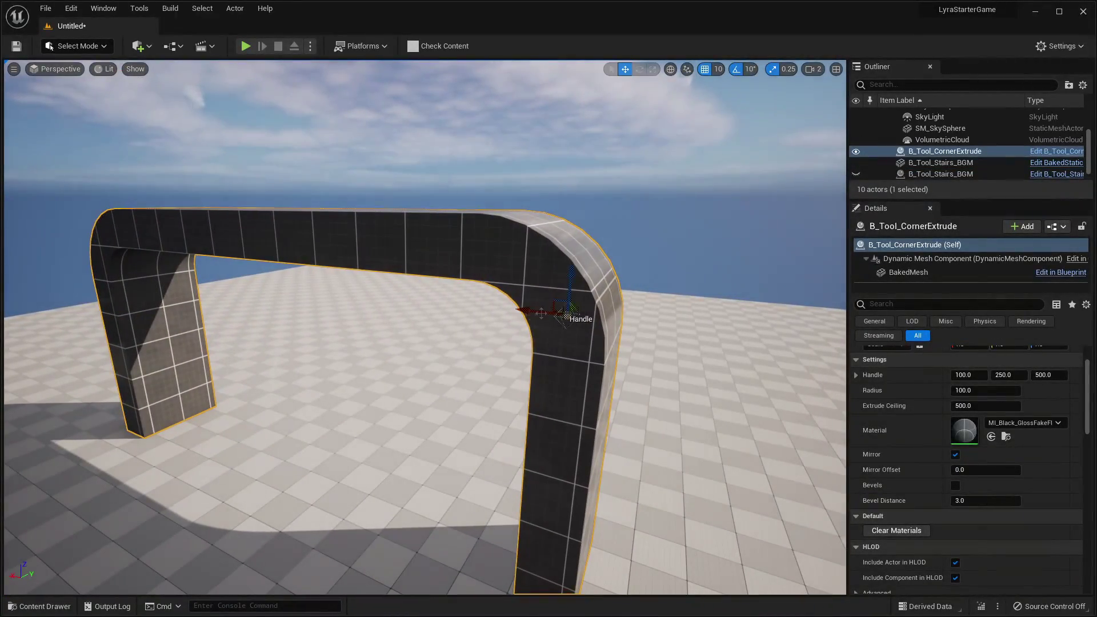
pyautogui.moveTo(541, 313); pyautogui.dragTo(522, 231)
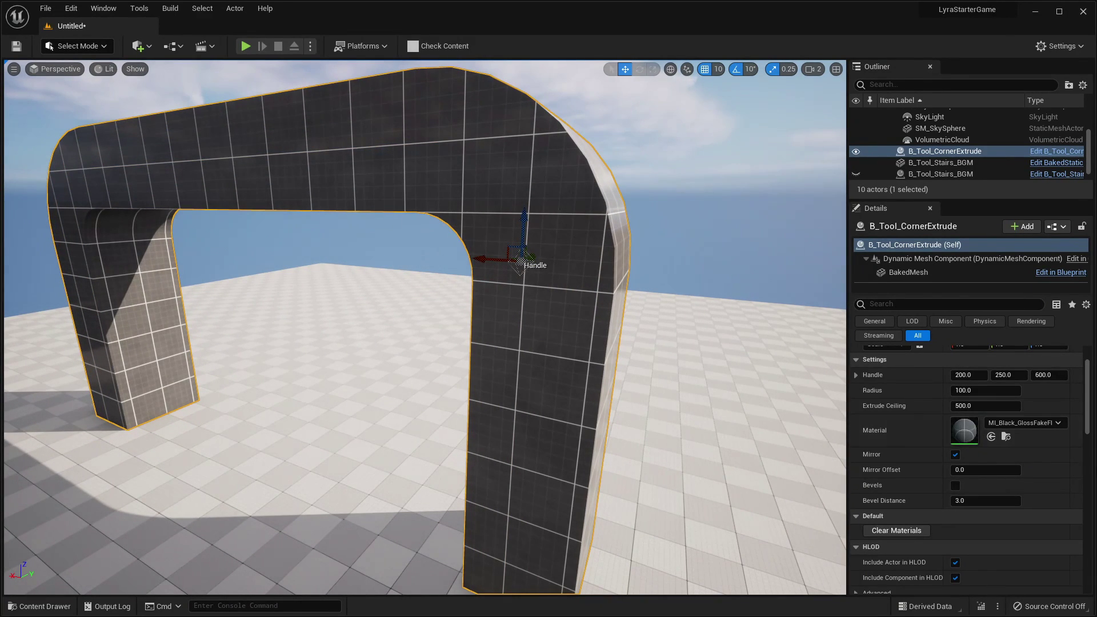
pyautogui.scroll(2, 980, 457)
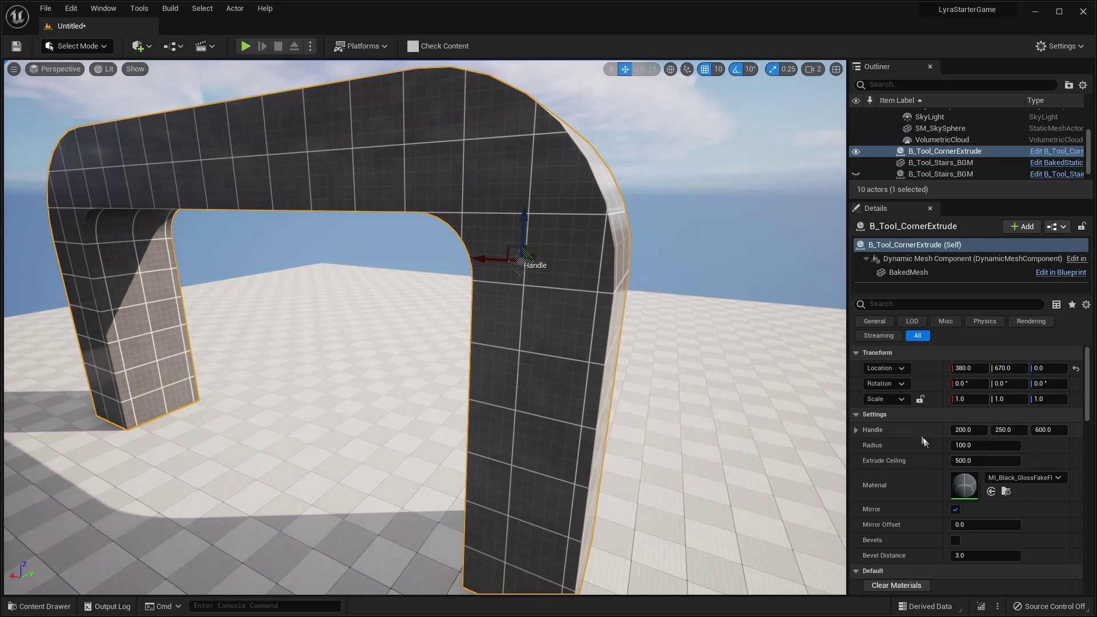
# Set the arch's radius to about 251 and its Extrude Ceiling to about 37.
pyautogui.moveTo(963, 444); pyautogui.dragTo(1003, 445)
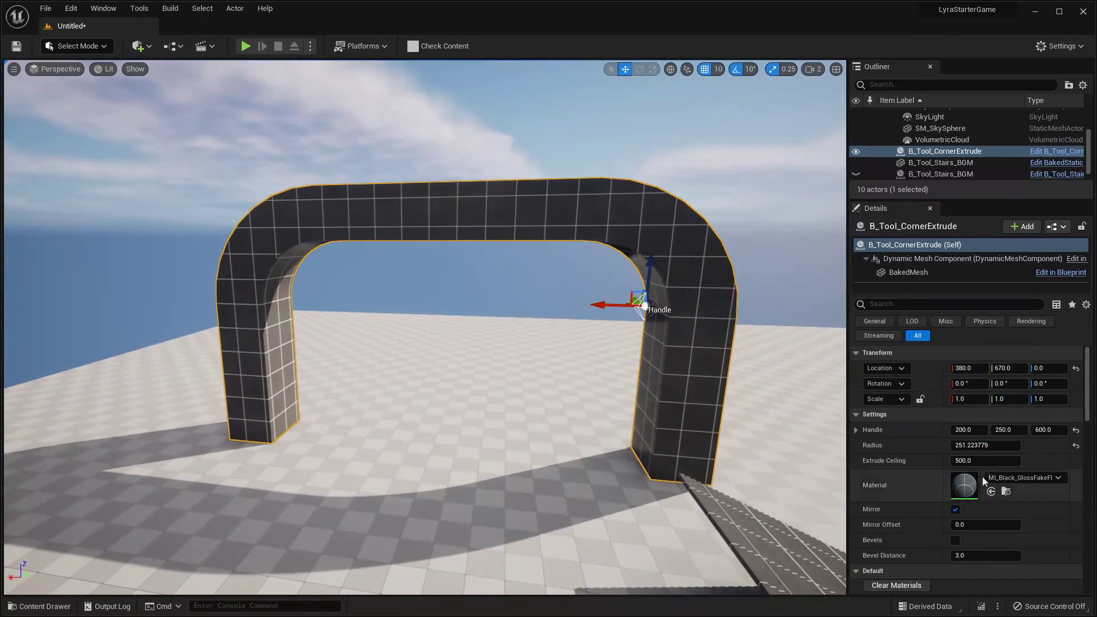
pyautogui.moveTo(986, 460); pyautogui.dragTo(934, 461)
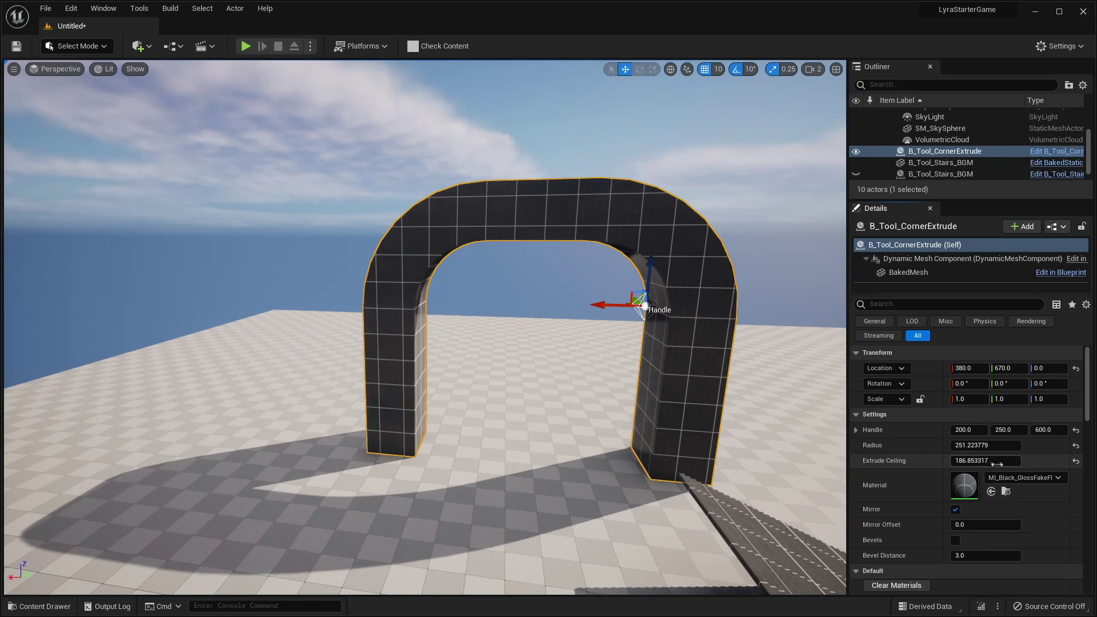
pyautogui.moveTo(986, 461); pyautogui.dragTo(964, 461)
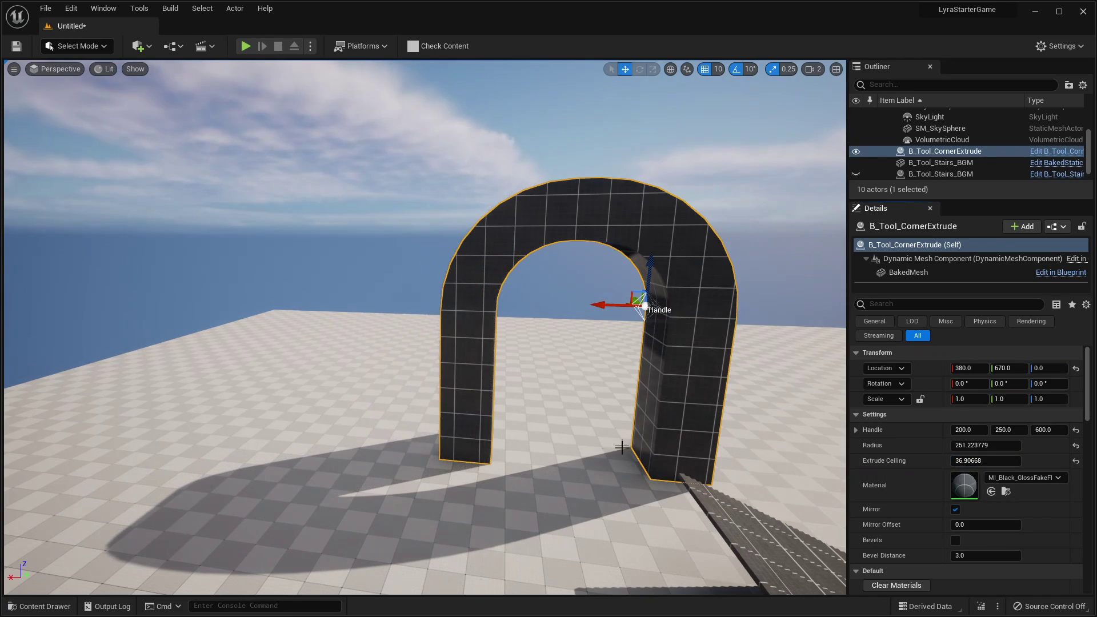
# Stretch the arch into a long tunnel by moving its handle to 1390 on the Y axis.
pyautogui.moveTo(534, 407); pyautogui.dragTo(594, 394, button='right')
pyautogui.moveTo(507, 326); pyautogui.dragTo(450, 326, button='right')
pyautogui.moveTo(448, 272); pyautogui.dragTo(280, 240)
pyautogui.moveTo(280, 240); pyautogui.dragTo(737, 326, button='right')
# Switch the tunnel's Mirror option off and back on to compare the half and full shapes.
pyautogui.click(955, 509)
pyautogui.moveTo(491, 343); pyautogui.dragTo(514, 343, button='right')
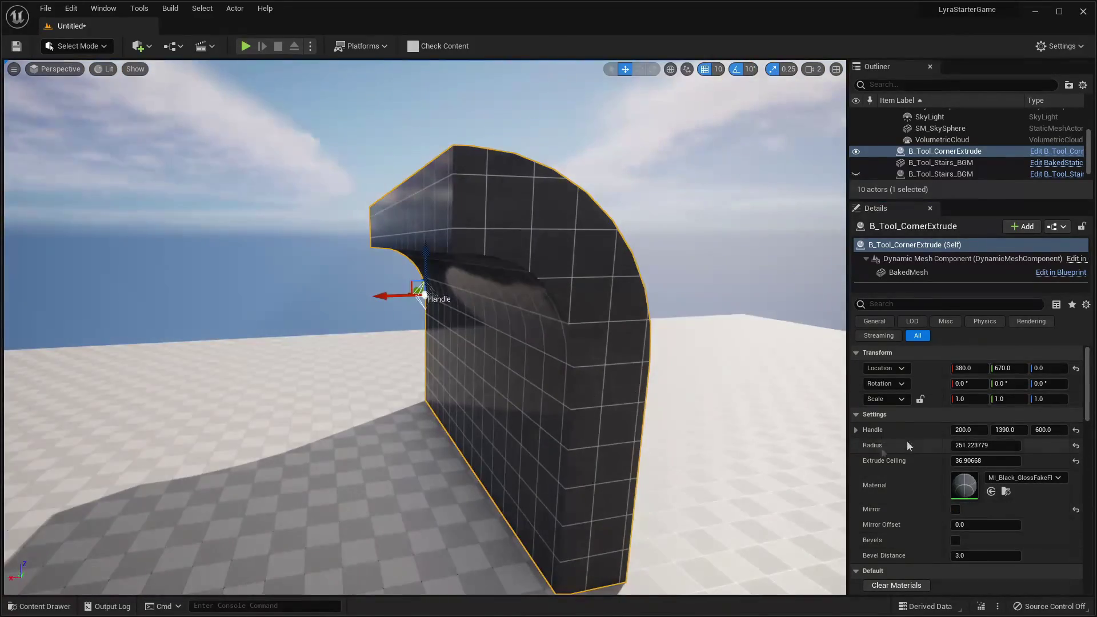
pyautogui.click(956, 509)
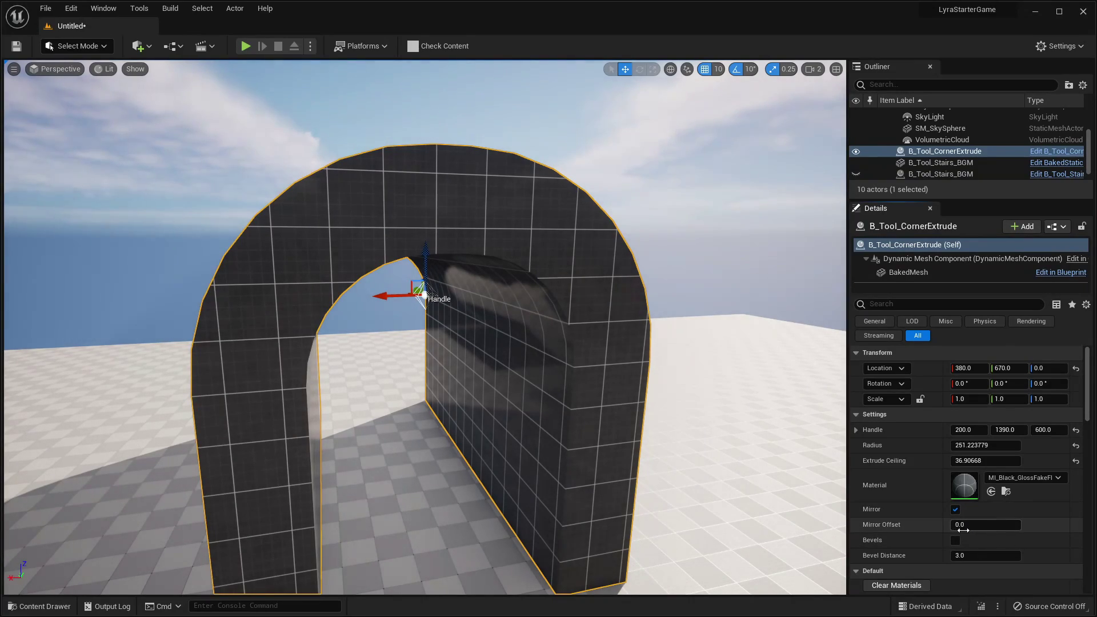
# Set the tunnel's Mirror Offset to about 151 and enable its bevels.
pyautogui.moveTo(960, 525); pyautogui.dragTo(1009, 524)
pyautogui.moveTo(455, 452)
pyautogui.mouseDown(button='right')
pyautogui.moveTo(400, 497)
pyautogui.moveTo(460, 455)
pyautogui.mouseUp(button='right')
pyautogui.moveTo(471, 292); pyautogui.dragTo(443, 294, button='right')
pyautogui.click(955, 541)
pyautogui.scroll(-4, 1017, 492)
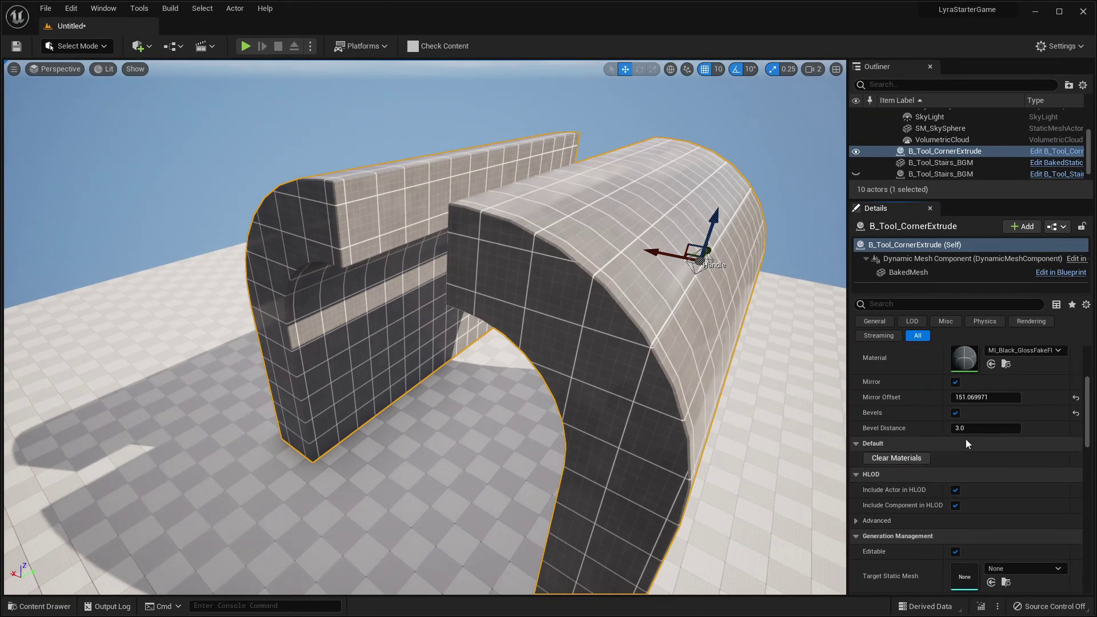
pyautogui.scroll(-5, 958, 443)
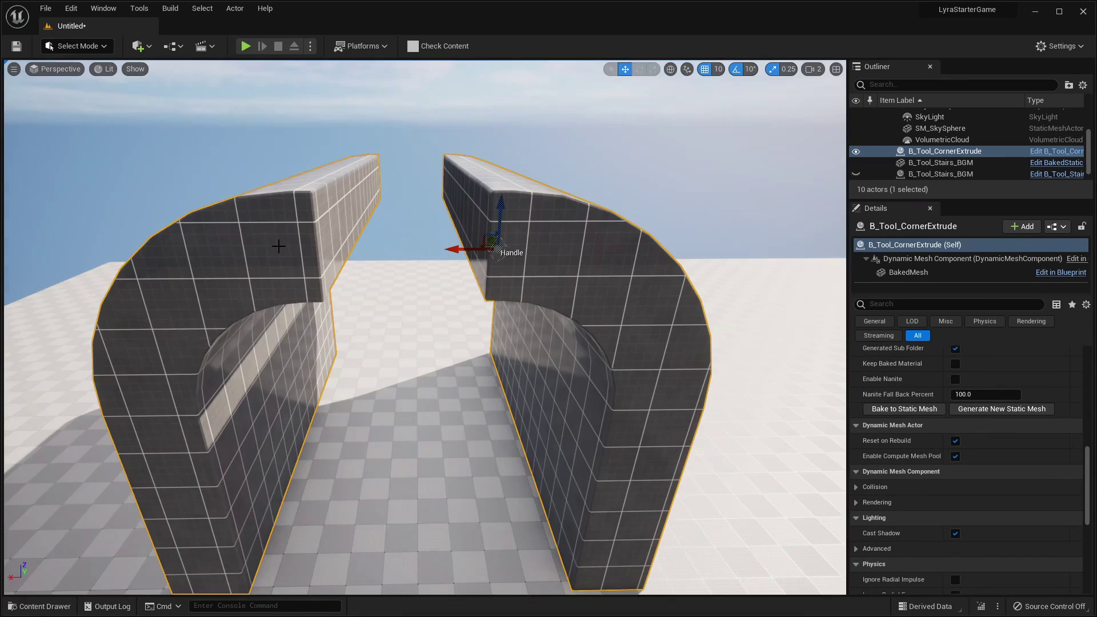
# Swap the corner extrude tunnel for its static mesh version with the Swap to Static Mesh scripted action.
pyautogui.moveTo(543, 317); pyautogui.dragTo(560, 311, button='right')
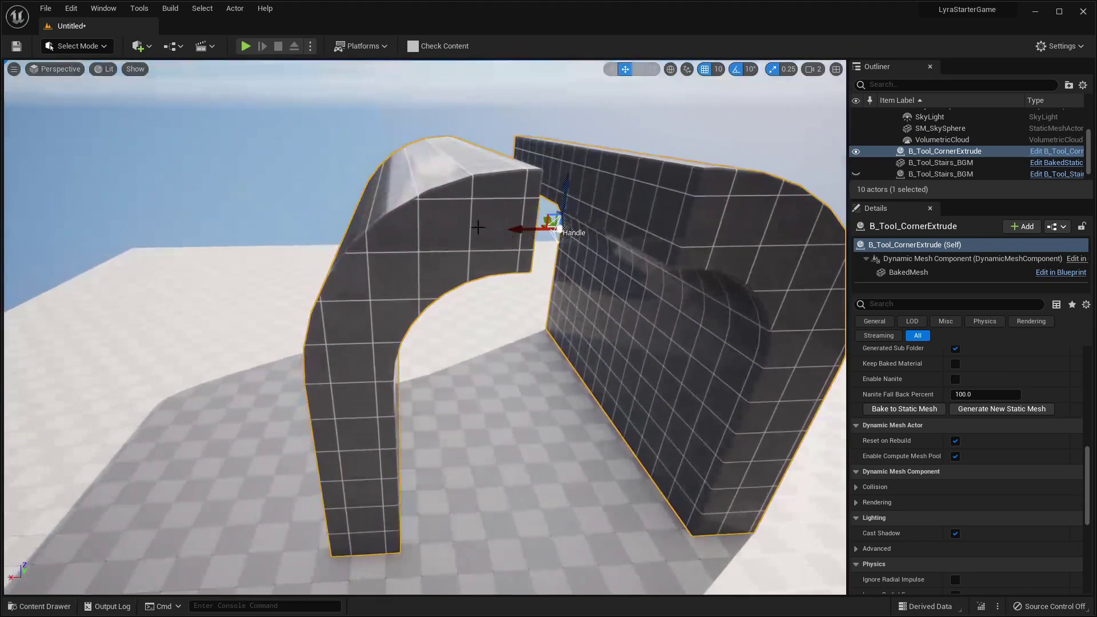
pyautogui.rightClick(479, 228)
pyautogui.moveTo(616, 495)
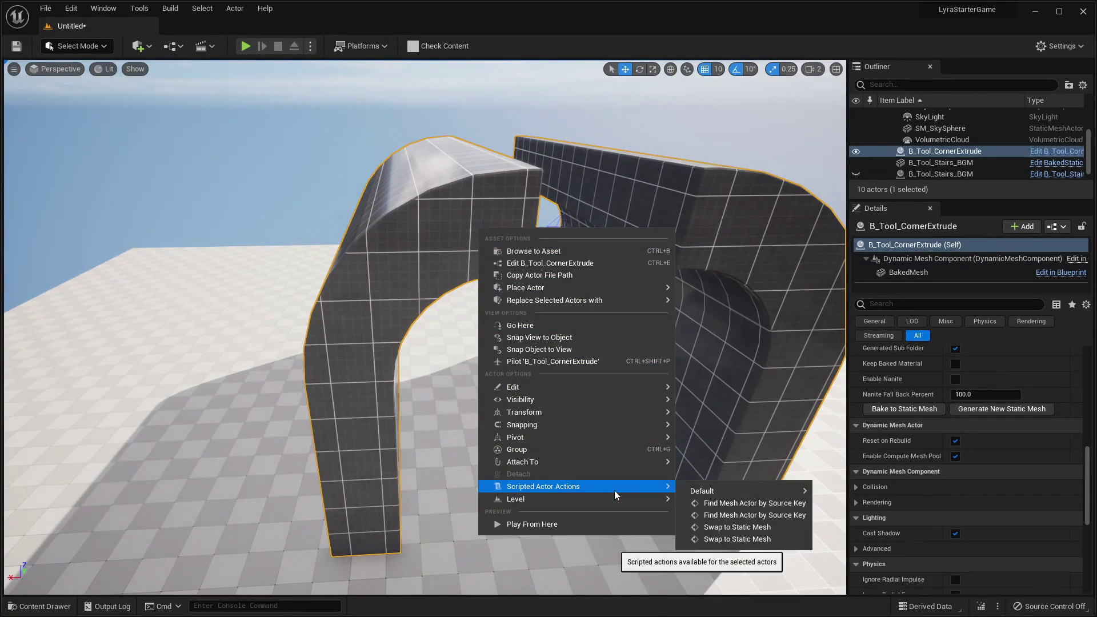
pyautogui.click(737, 527)
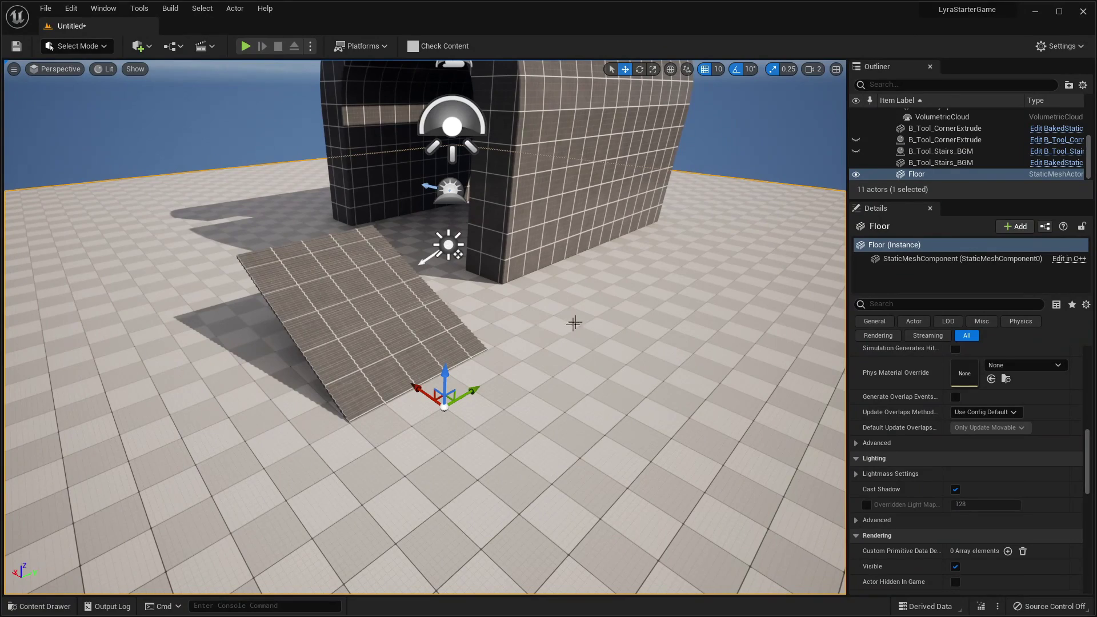
# Place a B_Tool_AdvancedWindow from the Tools content folder on the floor beside the stairs and focus the view on it.
pyautogui.press('a')
pyautogui.moveTo(546, 330); pyautogui.dragTo(542, 338, button='right')
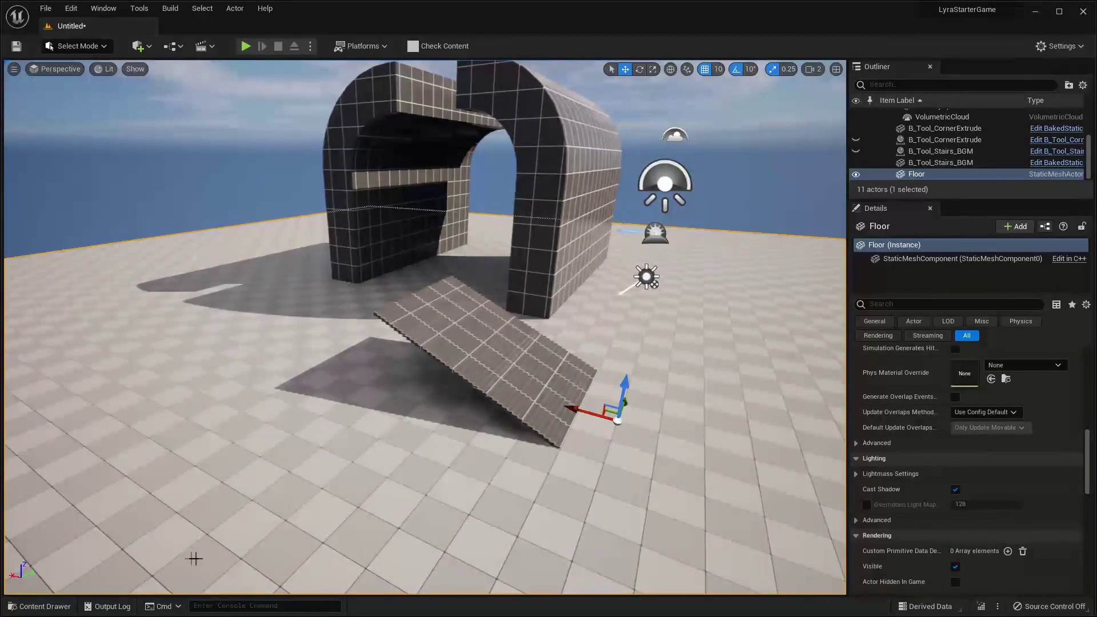
pyautogui.click(41, 607)
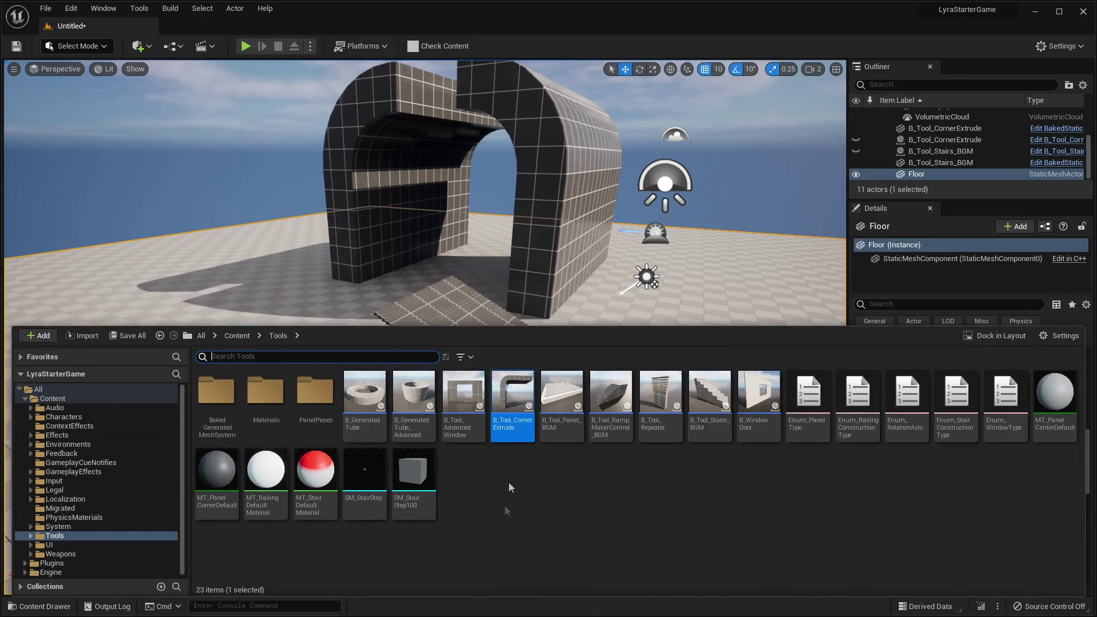
pyautogui.moveTo(483, 433); pyautogui.dragTo(747, 523)
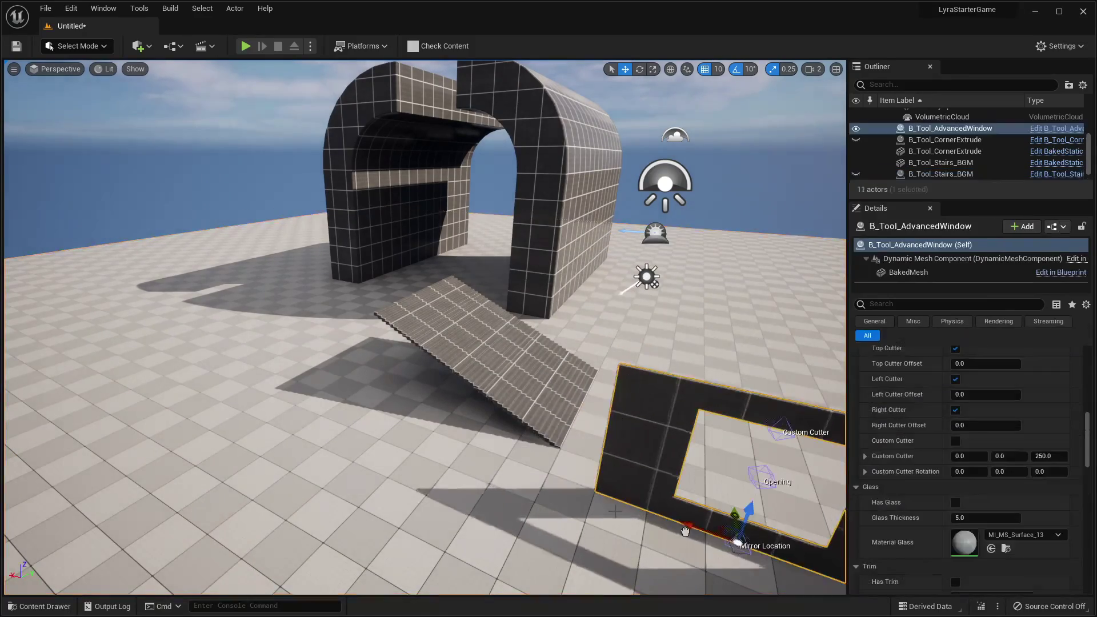
pyautogui.moveTo(746, 523); pyautogui.dragTo(828, 571, button='right')
pyautogui.press('f')
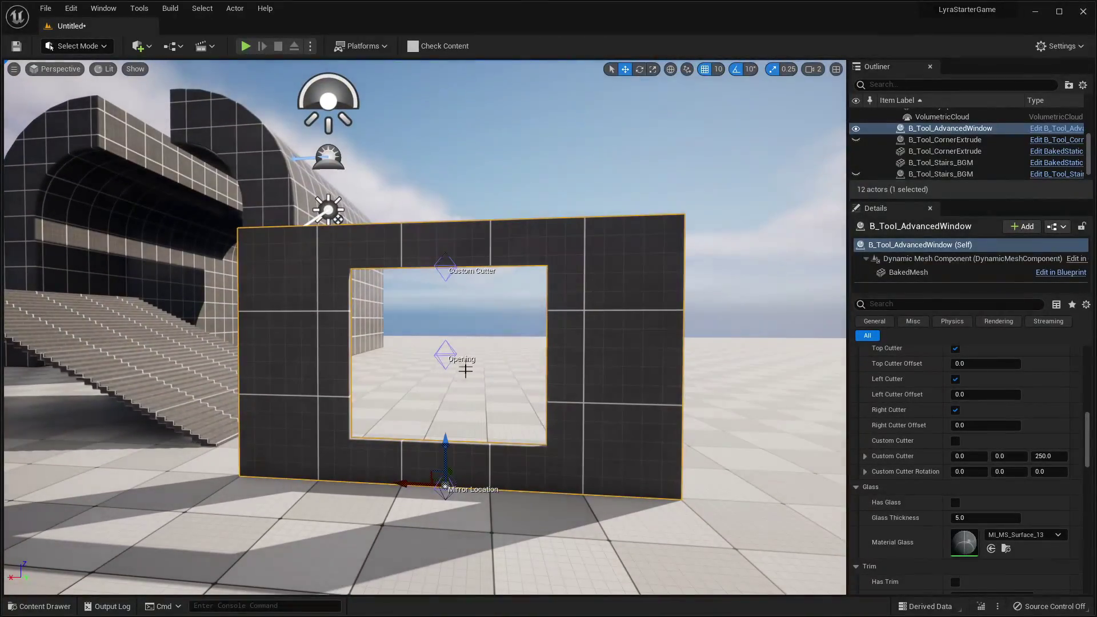
# Shift the window opening slightly sideways within the wall along the X axis.
pyautogui.moveTo(446, 311)
pyautogui.mouseDown()
pyautogui.moveTo(448, 204)
pyautogui.moveTo(456, 311)
pyautogui.mouseUp()
pyautogui.moveTo(406, 356)
pyautogui.mouseDown()
pyautogui.moveTo(292, 356)
pyautogui.moveTo(428, 356)
pyautogui.moveTo(389, 356)
pyautogui.mouseUp()
pyautogui.scroll(10, 942, 421)
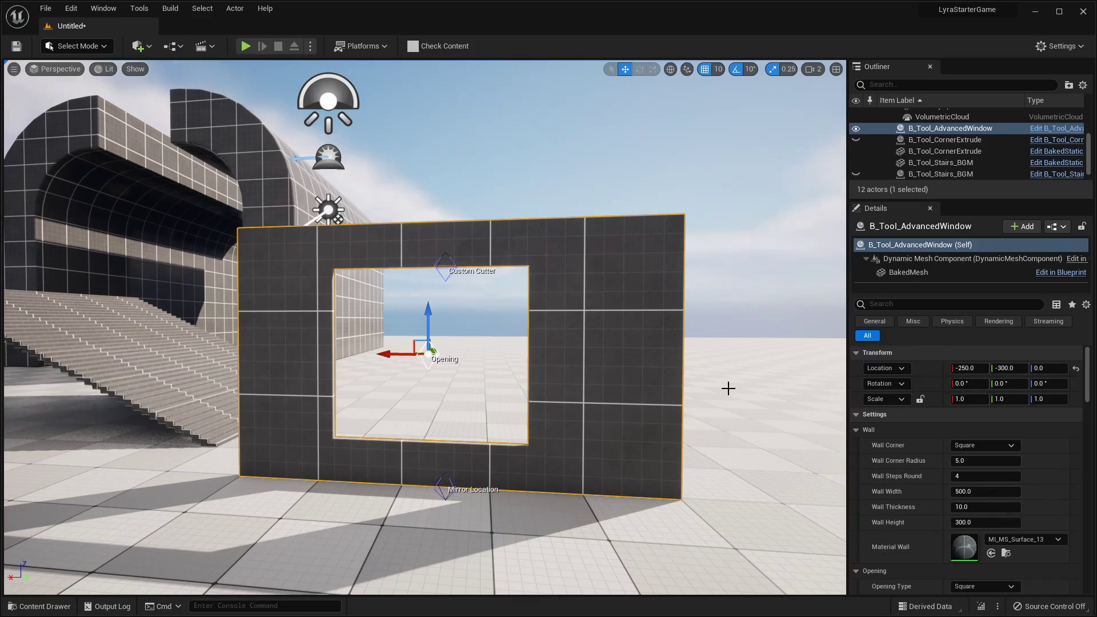
# Set the window wall's corner type to Round with a Wall Corner Radius of about 14.8.
pyautogui.press('s')
pyautogui.moveTo(529, 274); pyautogui.dragTo(529, 297, button='right')
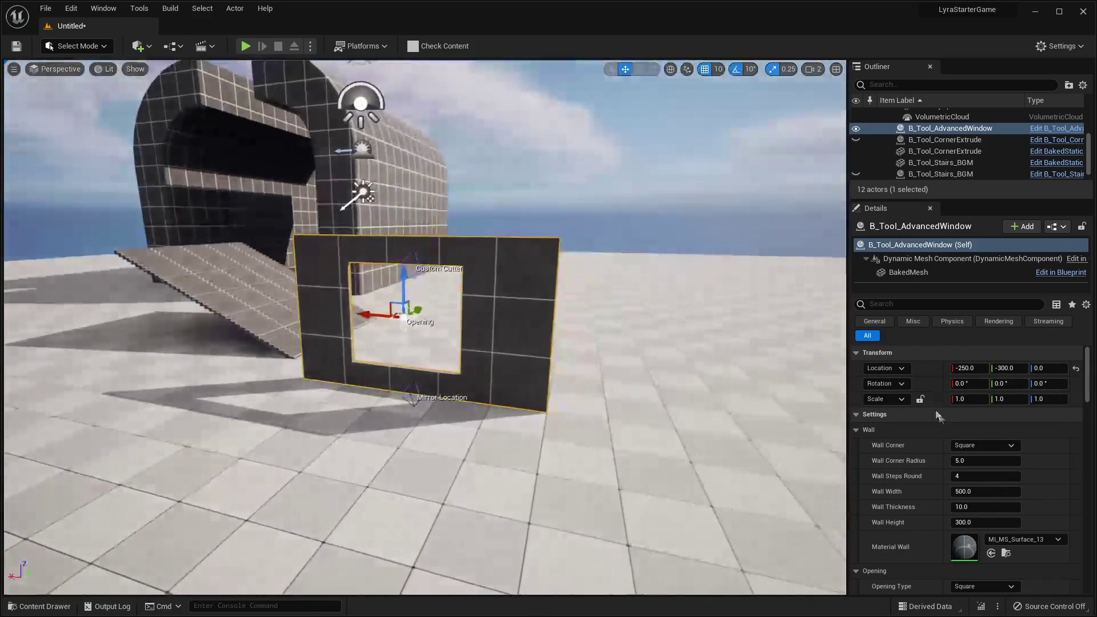
pyautogui.scroll(-8, 935, 416)
pyautogui.scroll(5, 960, 457)
pyautogui.scroll(5, 963, 472)
pyautogui.moveTo(338, 321); pyautogui.dragTo(217, 320, button='right')
pyautogui.press('d')
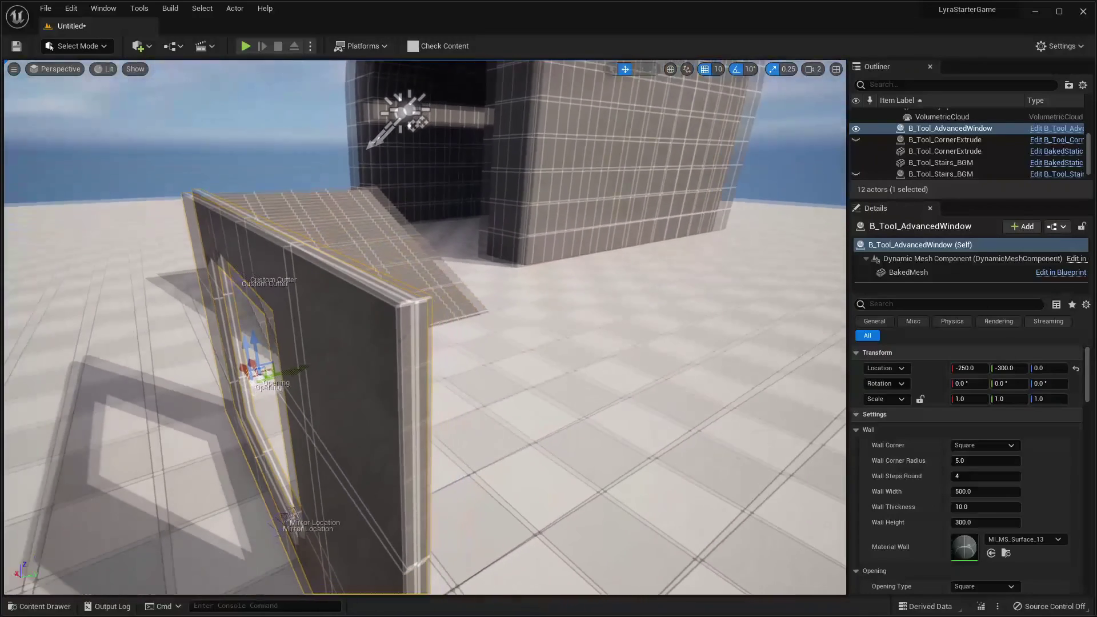
pyautogui.moveTo(389, 325); pyautogui.dragTo(427, 268, button='right')
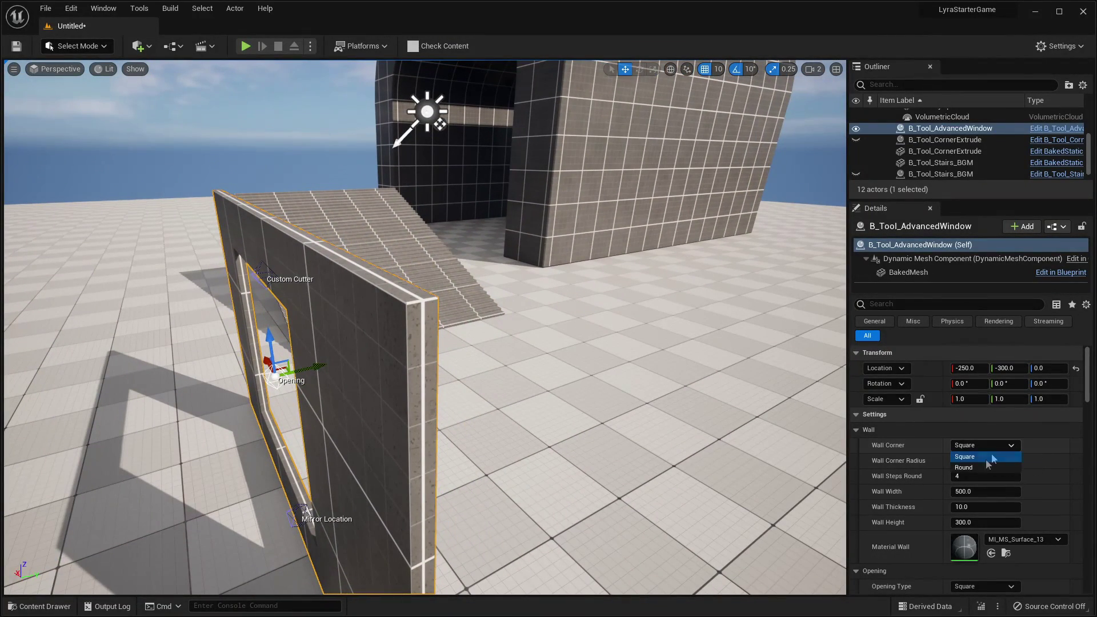
pyautogui.click(984, 469)
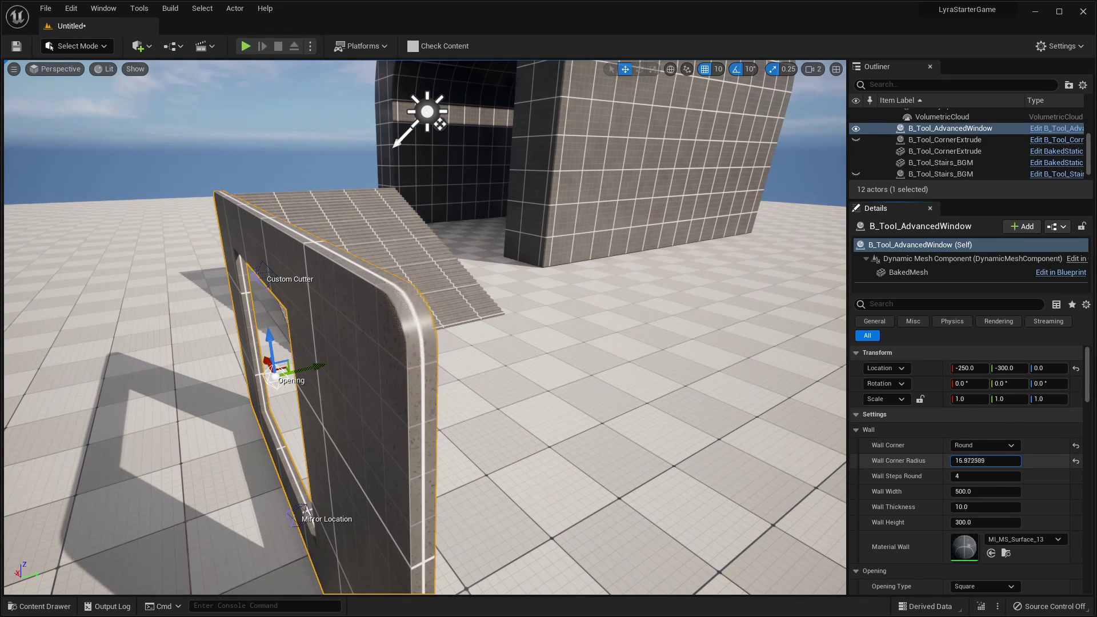
# Enlarge the window wall to a width of about 1027, a thickness of about 292 and a height of about 564.
pyautogui.moveTo(567, 377); pyautogui.dragTo(435, 377, button='right')
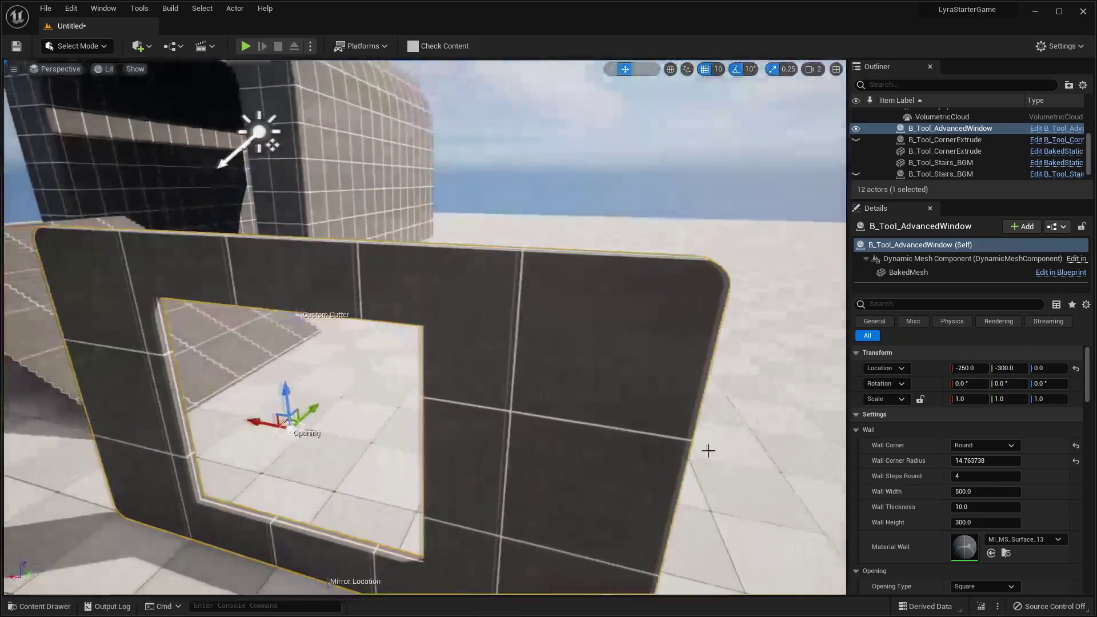
pyautogui.moveTo(968, 491)
pyautogui.mouseDown()
pyautogui.moveTo(1015, 491)
pyautogui.moveTo(994, 507)
pyautogui.moveTo(1023, 507)
pyautogui.moveTo(967, 506)
pyautogui.mouseUp()
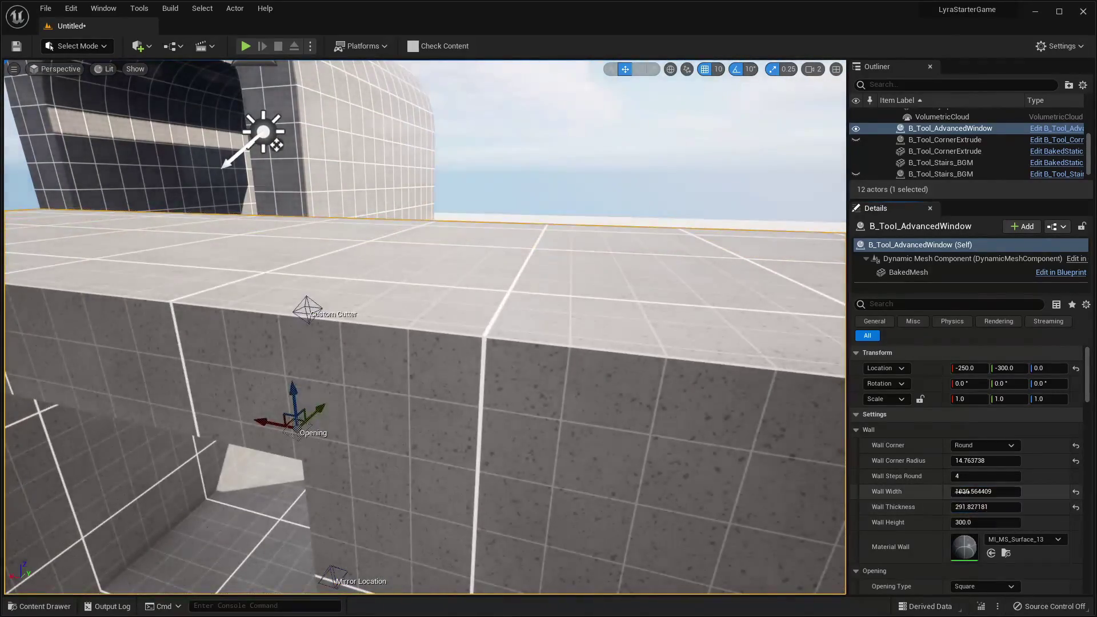
pyautogui.scroll(-1, 963, 491)
pyautogui.scroll(-5, 400, 414)
pyautogui.moveTo(975, 486); pyautogui.dragTo(1000, 485)
# Move the opening's handle upward and sideways in the enlarged wall to 140 on X and 290 on Z.
pyautogui.moveTo(474, 330); pyautogui.dragTo(483, 261, button='right')
pyautogui.moveTo(477, 263); pyautogui.dragTo(464, 158)
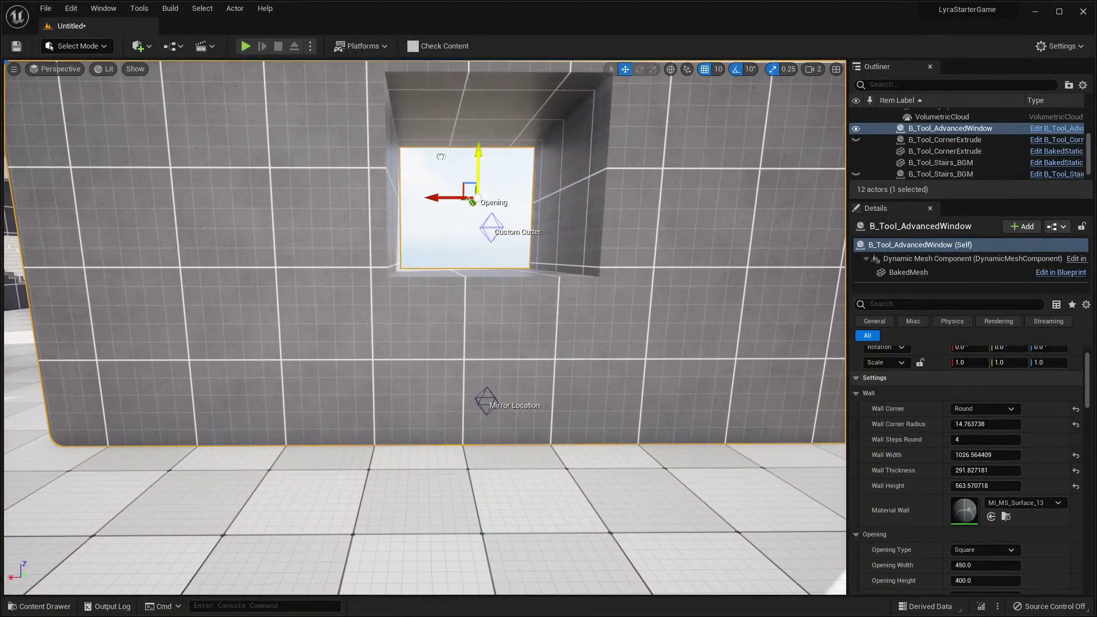
pyautogui.moveTo(445, 197); pyautogui.dragTo(374, 197)
# Make the opening Round, with a width of about 214, a height of about 350 and a corner radius of about 175.
pyautogui.scroll(-3, 1050, 449)
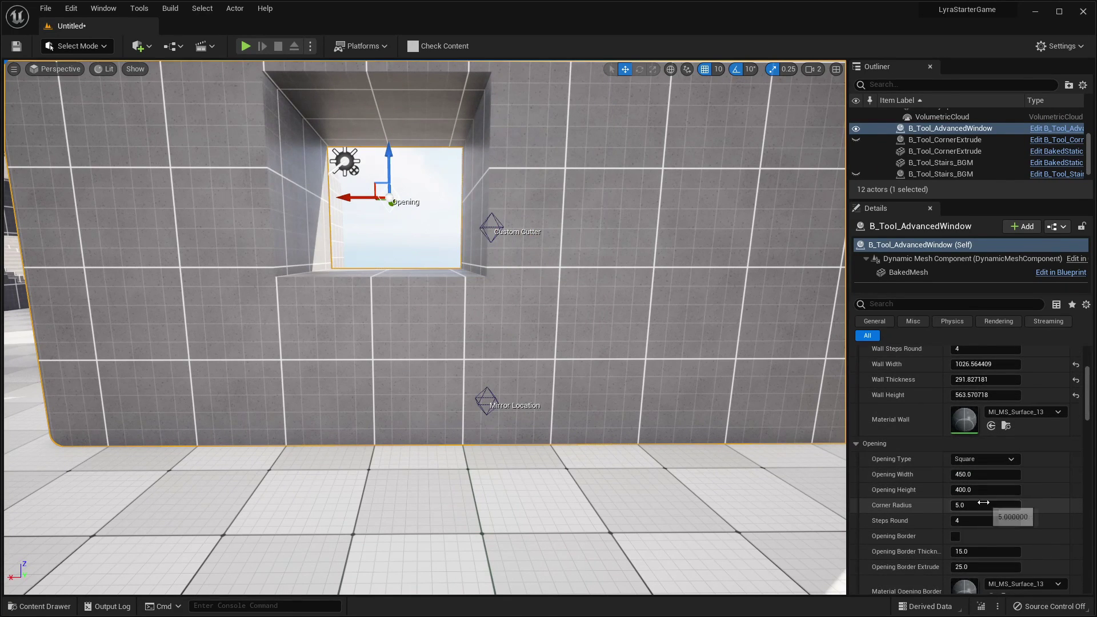
pyautogui.click(985, 458)
pyautogui.click(980, 478)
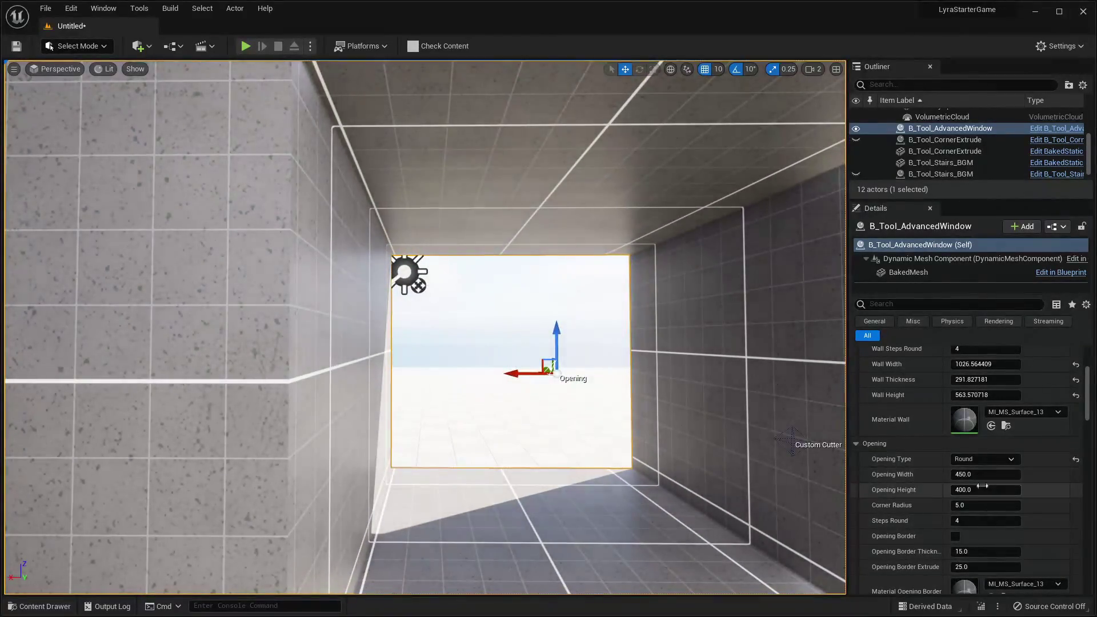
pyautogui.moveTo(975, 475); pyautogui.dragTo(973, 489)
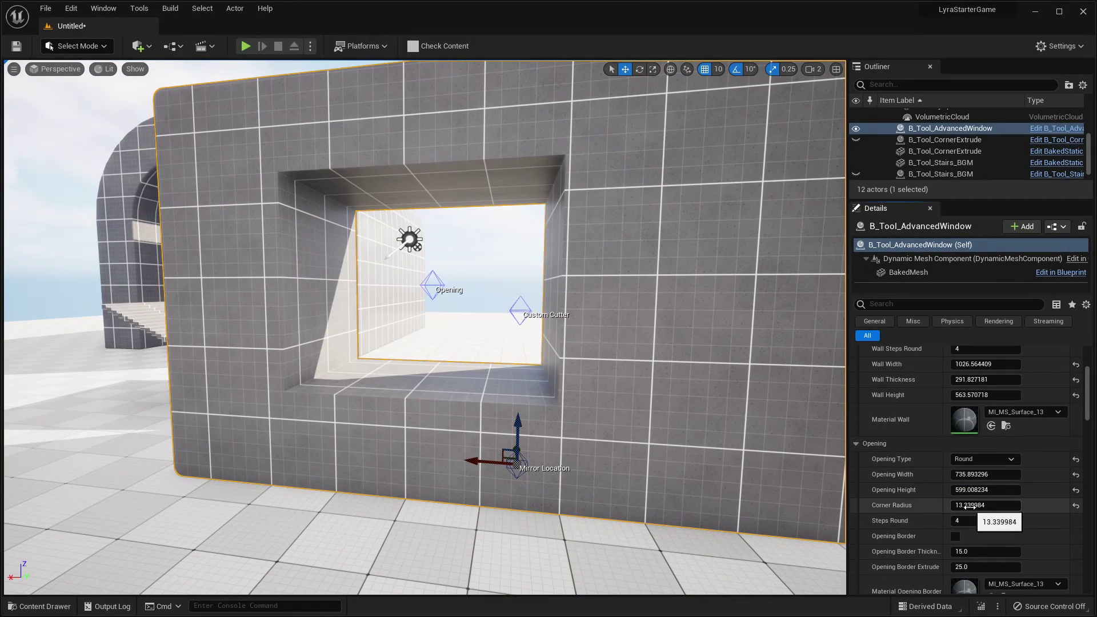
pyautogui.moveTo(986, 505)
pyautogui.mouseDown()
pyautogui.moveTo(1029, 505)
pyautogui.moveTo(951, 489)
pyautogui.moveTo(966, 474)
pyautogui.moveTo(955, 474)
pyautogui.moveTo(995, 505)
pyautogui.moveTo(972, 505)
pyautogui.mouseUp()
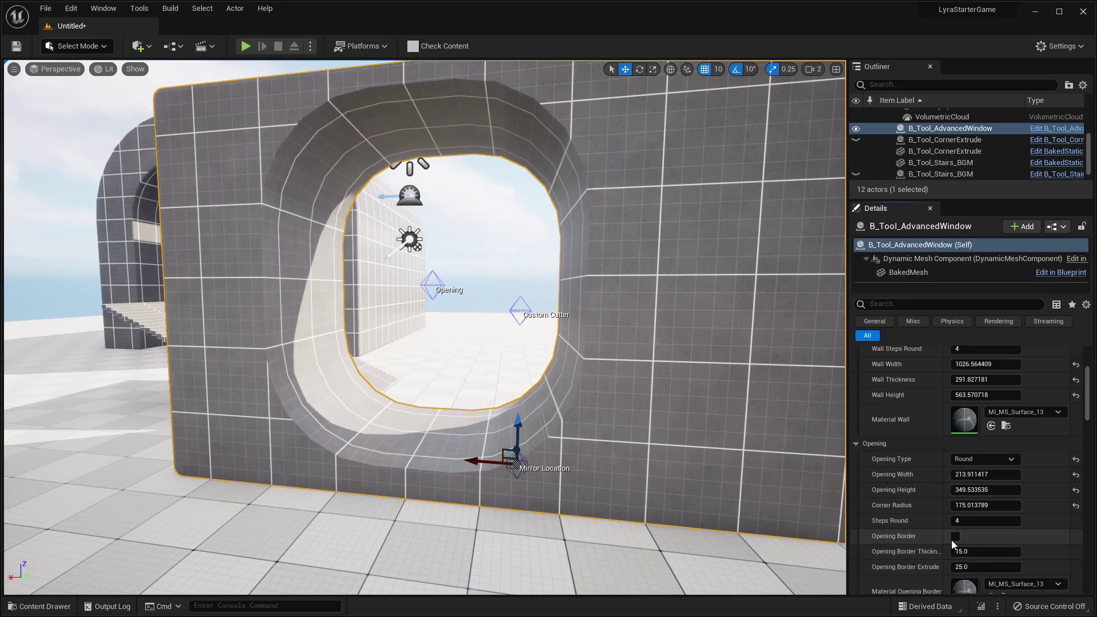
# Enable the opening border and set its thickness to about 56 and its extrude to about 76.
pyautogui.click(954, 537)
pyautogui.moveTo(423, 326); pyautogui.dragTo(546, 327, button='right')
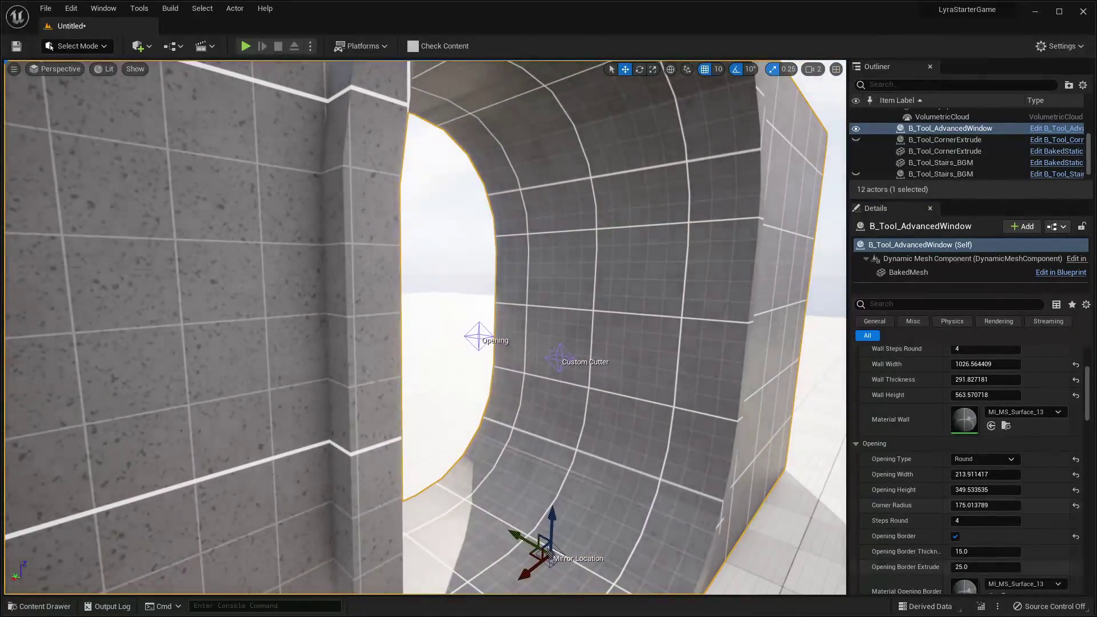
pyautogui.scroll(-3, 1007, 541)
pyautogui.moveTo(965, 497); pyautogui.dragTo(1000, 512)
pyautogui.moveTo(600, 417); pyautogui.dragTo(514, 417, button='right')
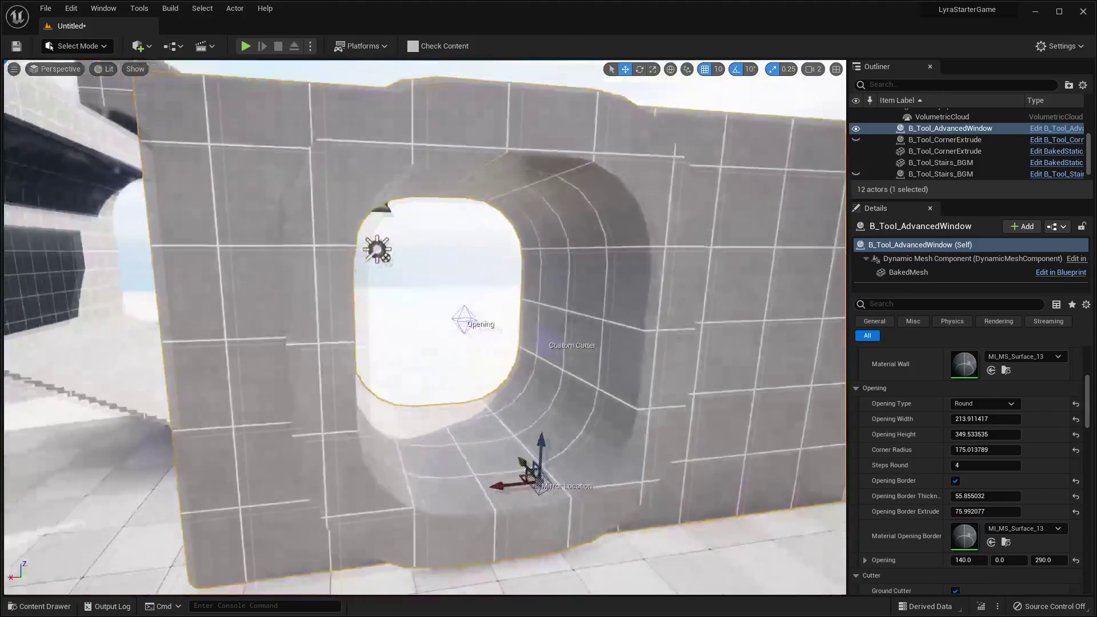
# Assign MI_MS_Surface_12 to the opening border and shrink the opening to about 43 wide and 49 high.
pyautogui.click(1009, 526)
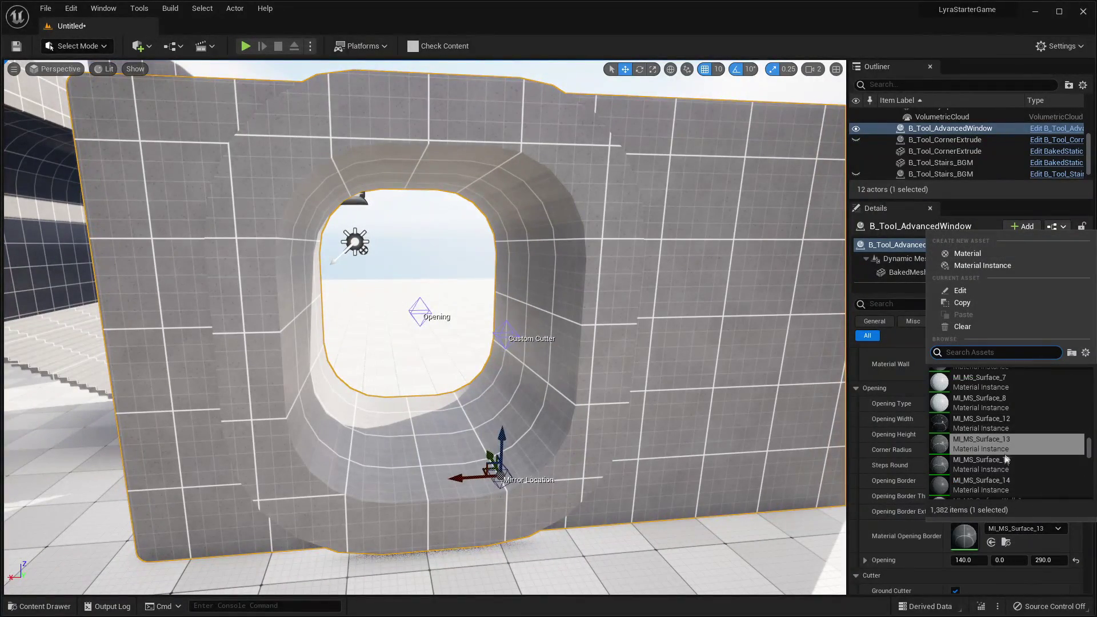
pyautogui.click(997, 422)
pyautogui.moveTo(991, 421); pyautogui.dragTo(971, 435)
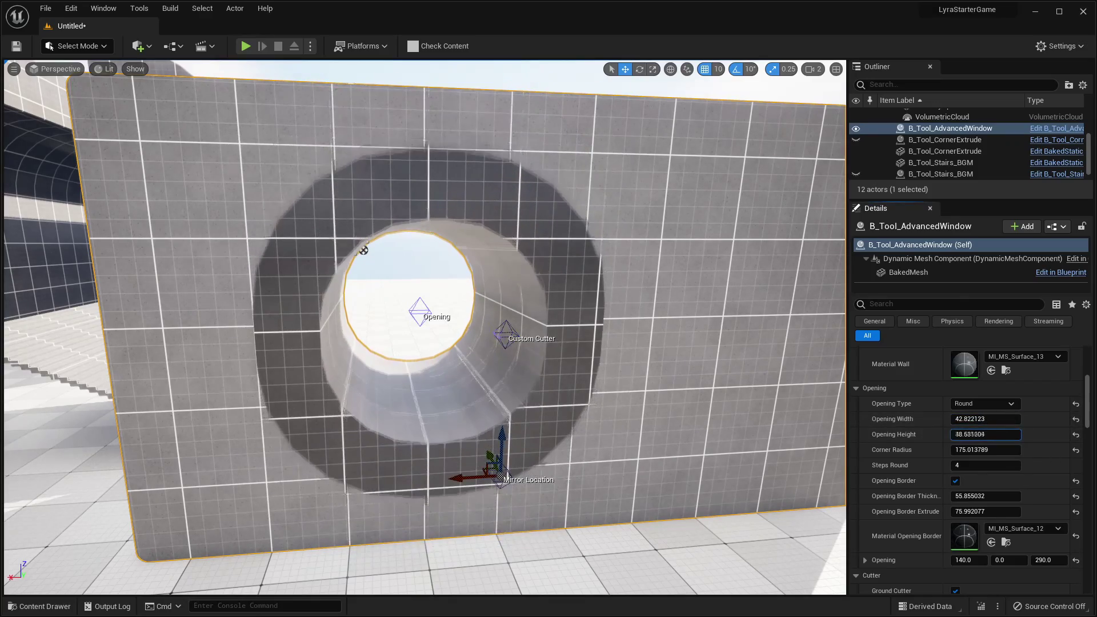
pyautogui.moveTo(706, 400); pyautogui.dragTo(640, 320, button='right')
pyautogui.moveTo(665, 269); pyautogui.dragTo(666, 269, button='right')
# Enable glass in the window opening and assign it the MI_GlassA_1 material.
pyautogui.scroll(-5, 971, 515)
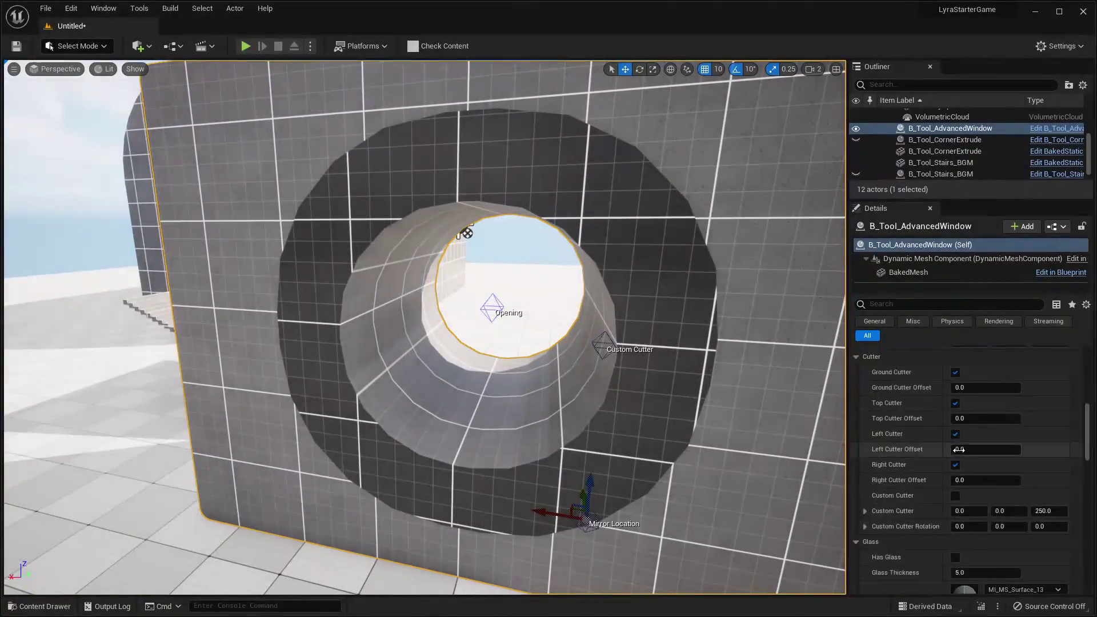
pyautogui.click(956, 467)
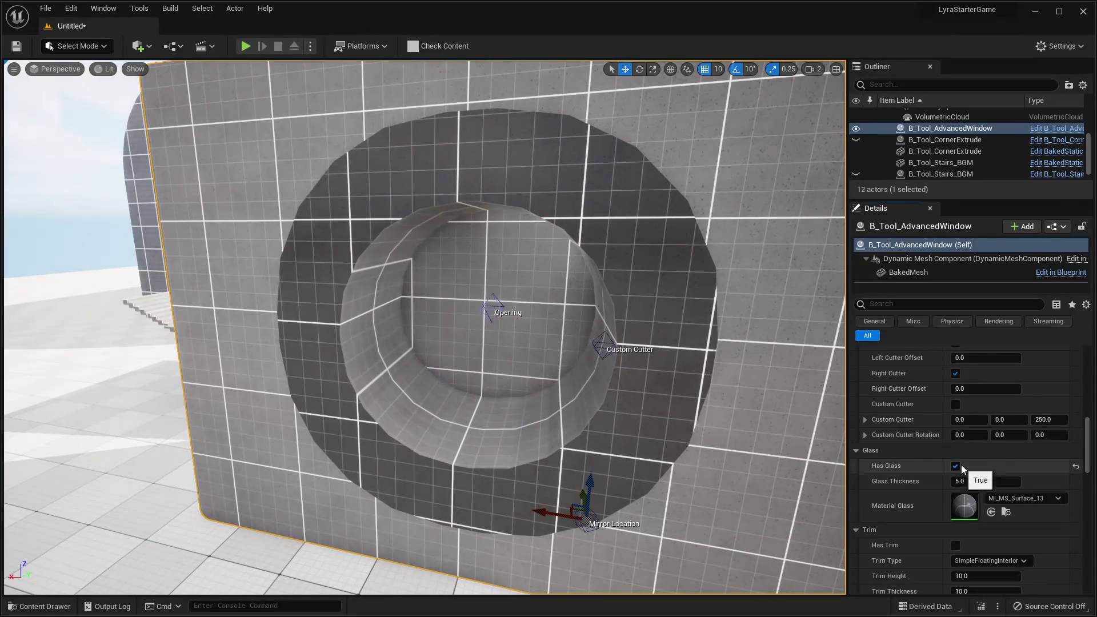
pyautogui.moveTo(513, 234); pyautogui.dragTo(514, 235, button='right')
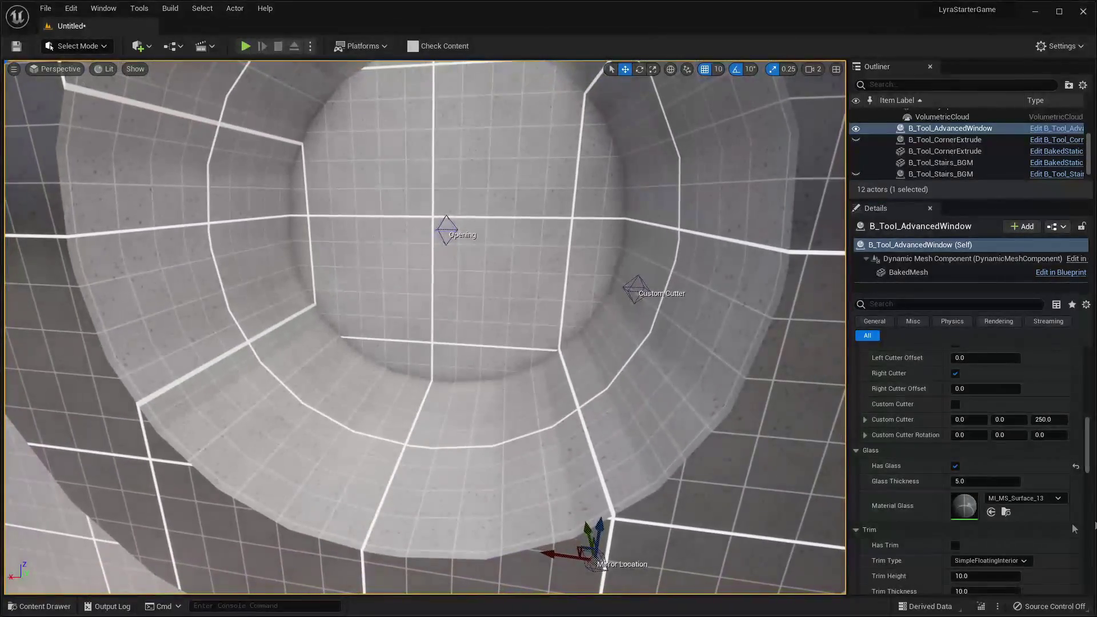
pyautogui.click(1034, 498)
pyautogui.write('glass')
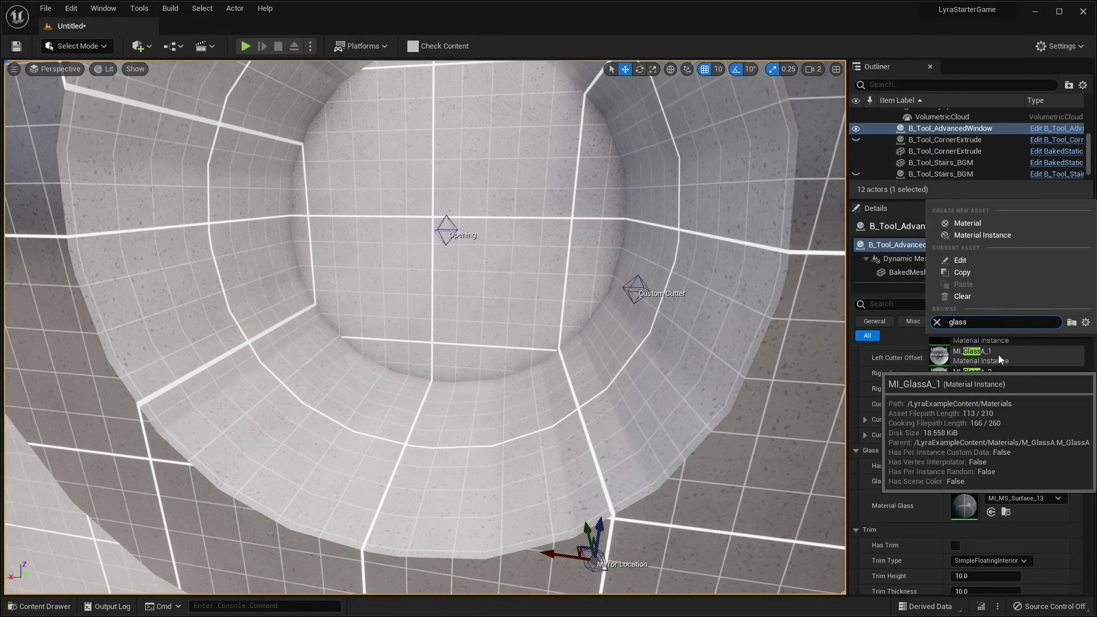
pyautogui.click(980, 349)
pyautogui.scroll(-3, 514, 187)
pyautogui.scroll(2, 485, 231)
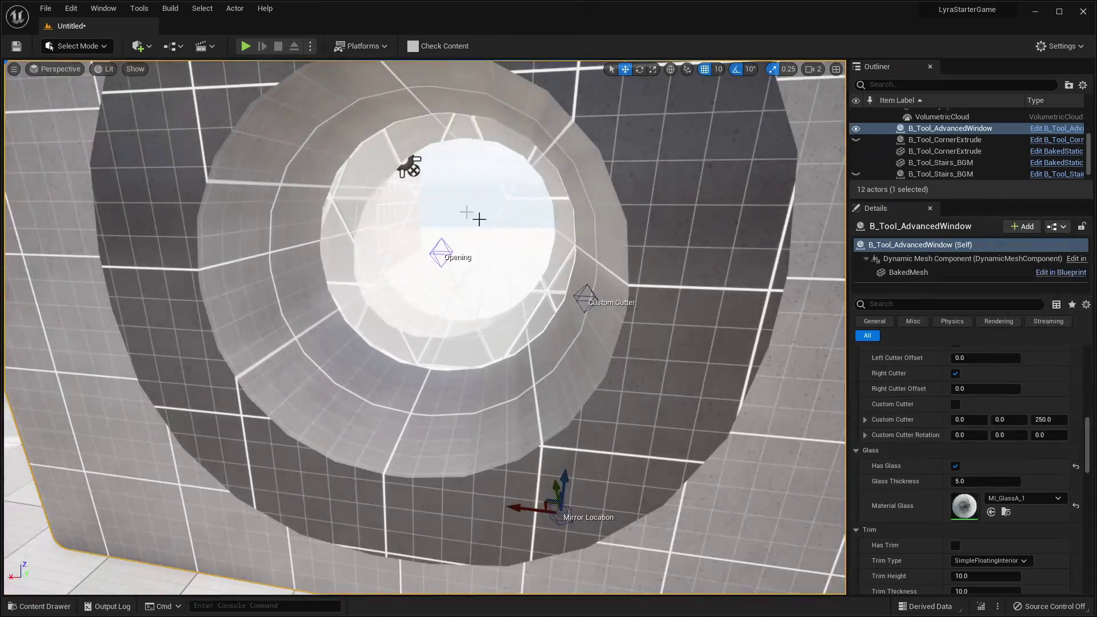
# Slide the round opening to the wall's far end and back to the half nearest the tunnel.
pyautogui.moveTo(465, 212); pyautogui.dragTo(466, 213, button='right')
pyautogui.moveTo(426, 259); pyautogui.dragTo(426, 309, button='right')
pyautogui.click(421, 303)
pyautogui.scroll(-3, 433, 267)
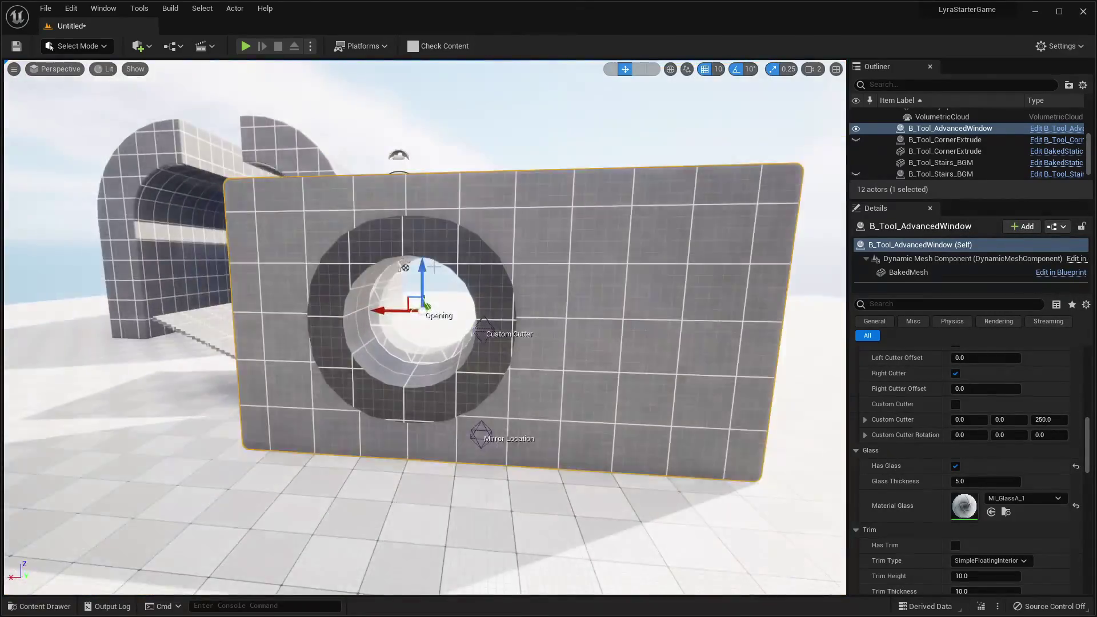
pyautogui.moveTo(434, 266); pyautogui.dragTo(434, 309, button='right')
pyautogui.moveTo(405, 223); pyautogui.dragTo(609, 205)
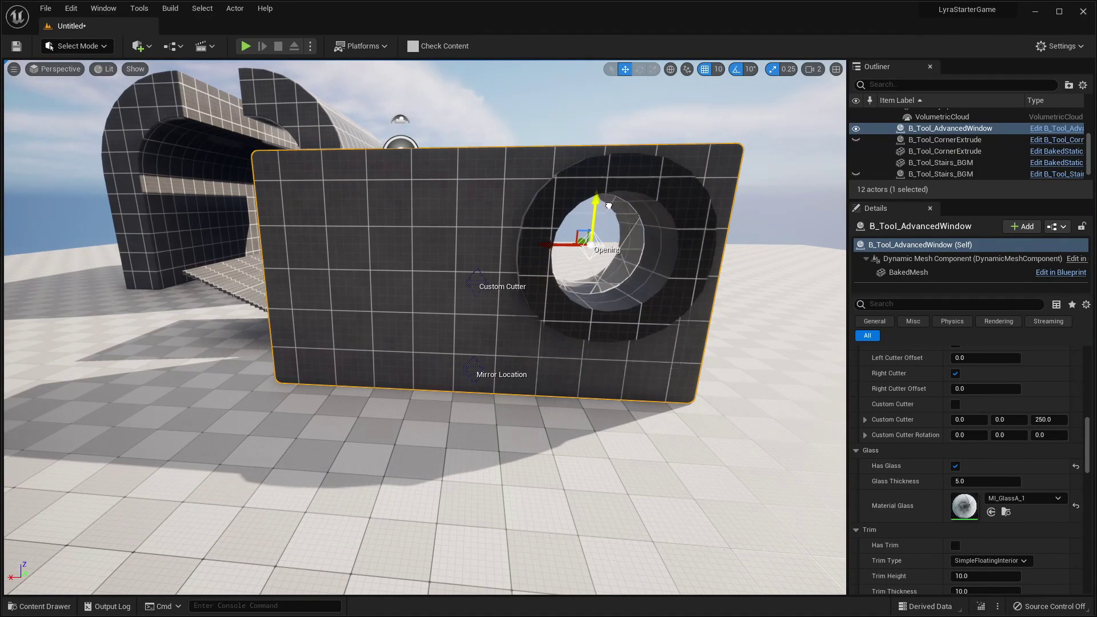
pyautogui.moveTo(557, 252); pyautogui.dragTo(360, 252)
# Swap the advanced window wall for its static mesh version with the Swap to Static Mesh scripted action.
pyautogui.scroll(-10, 996, 427)
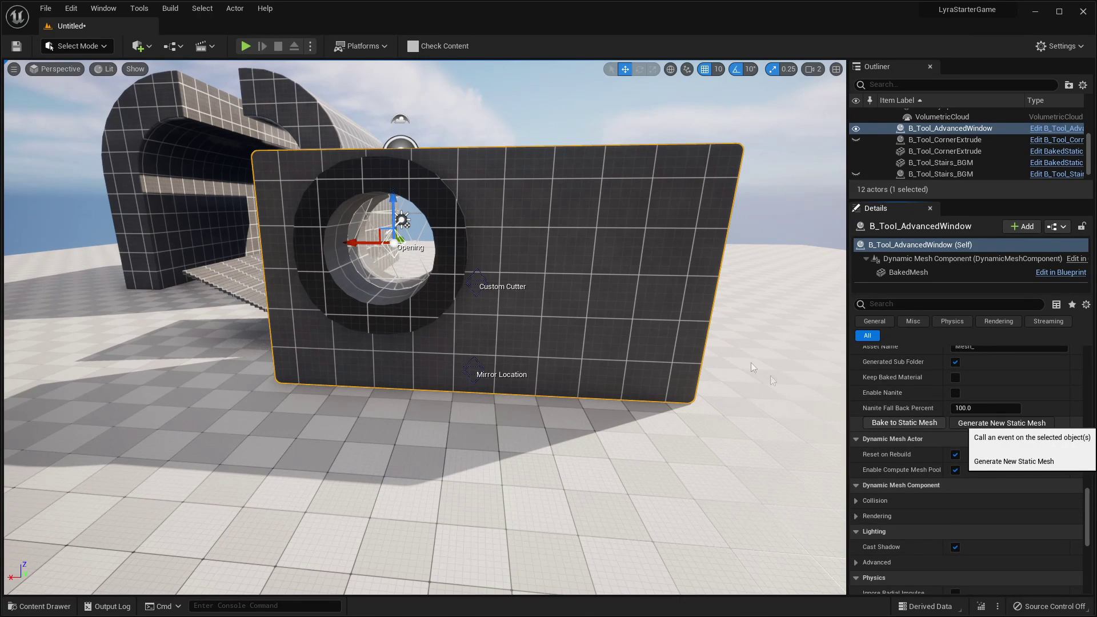
pyautogui.rightClick(500, 220)
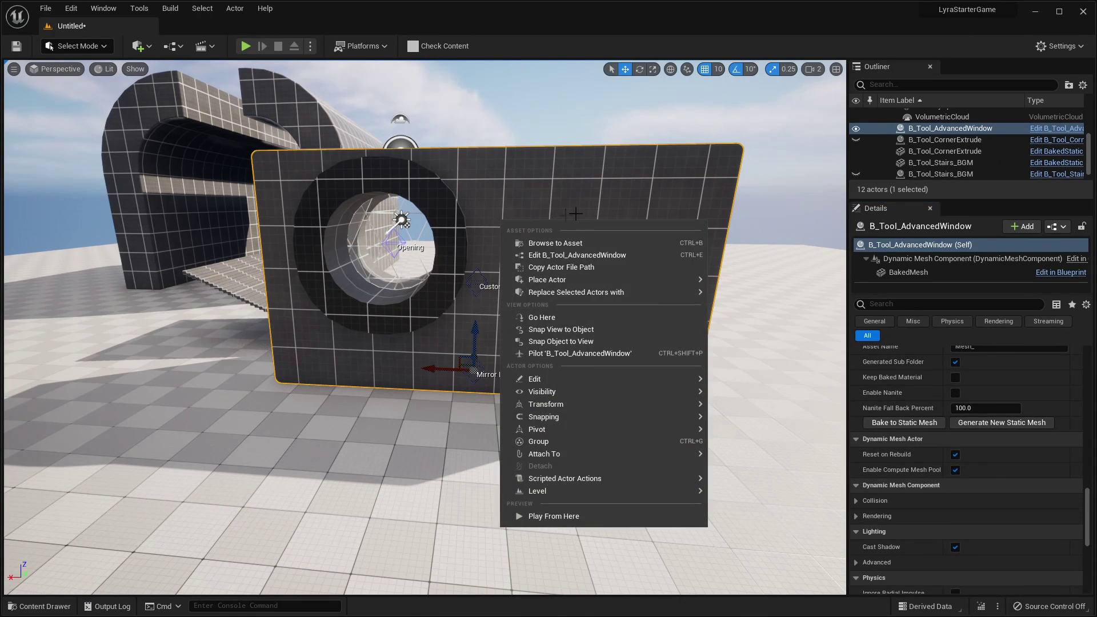
pyautogui.moveTo(647, 479)
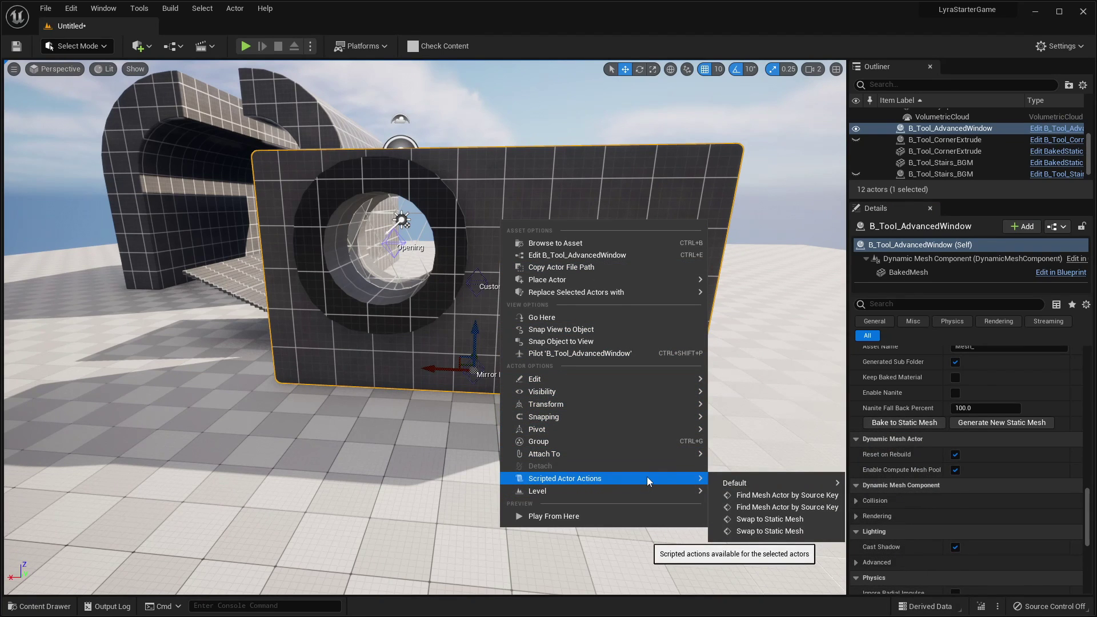
pyautogui.click(770, 519)
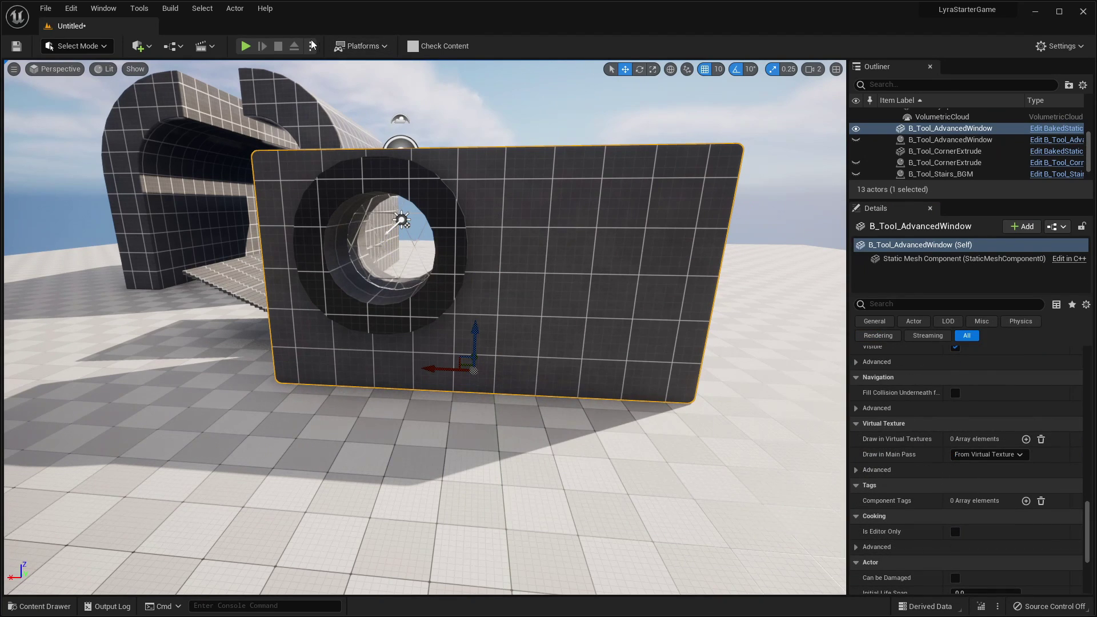
# Play-test the level by walking the character up to the window wall and back, and end the play session.
pyautogui.click(246, 46)
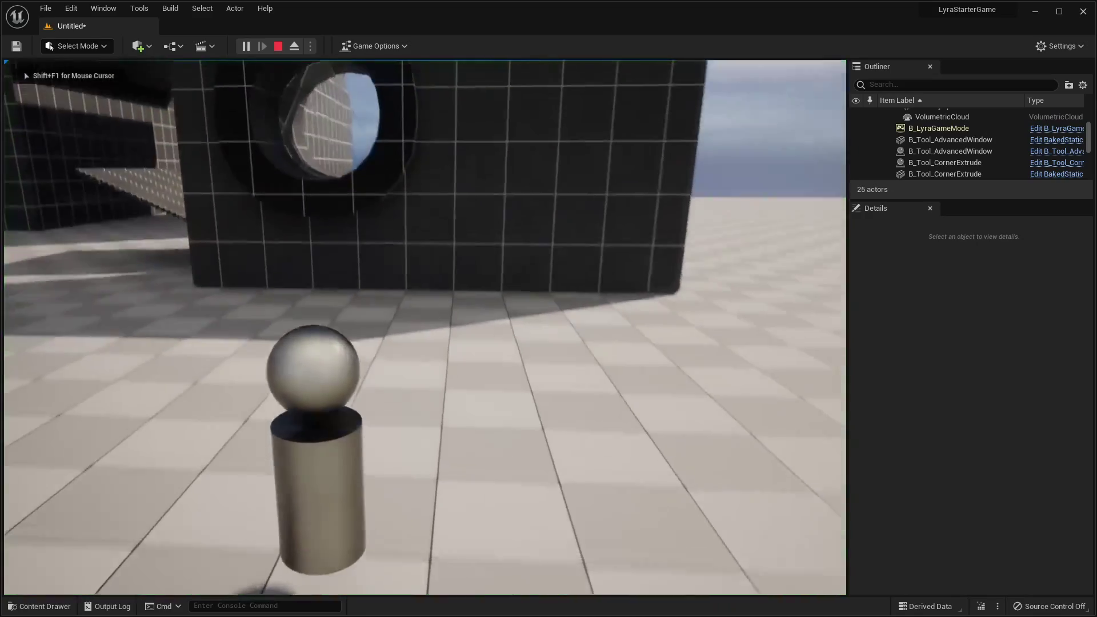
pyautogui.press('w')
pyautogui.press('d')
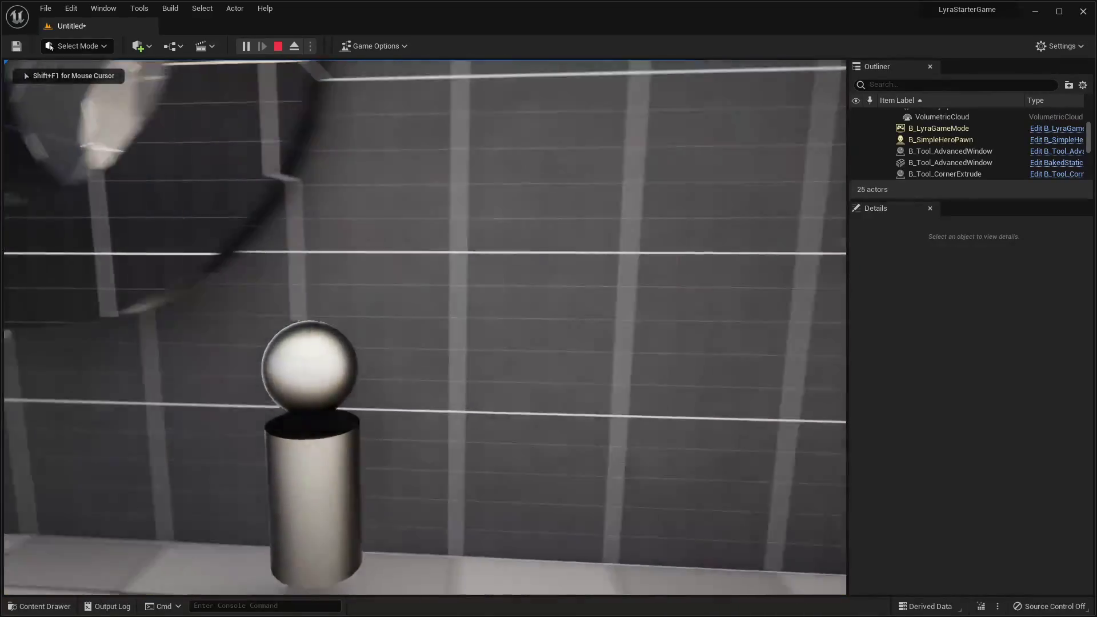
pyautogui.press('s')
pyautogui.press('Escape')
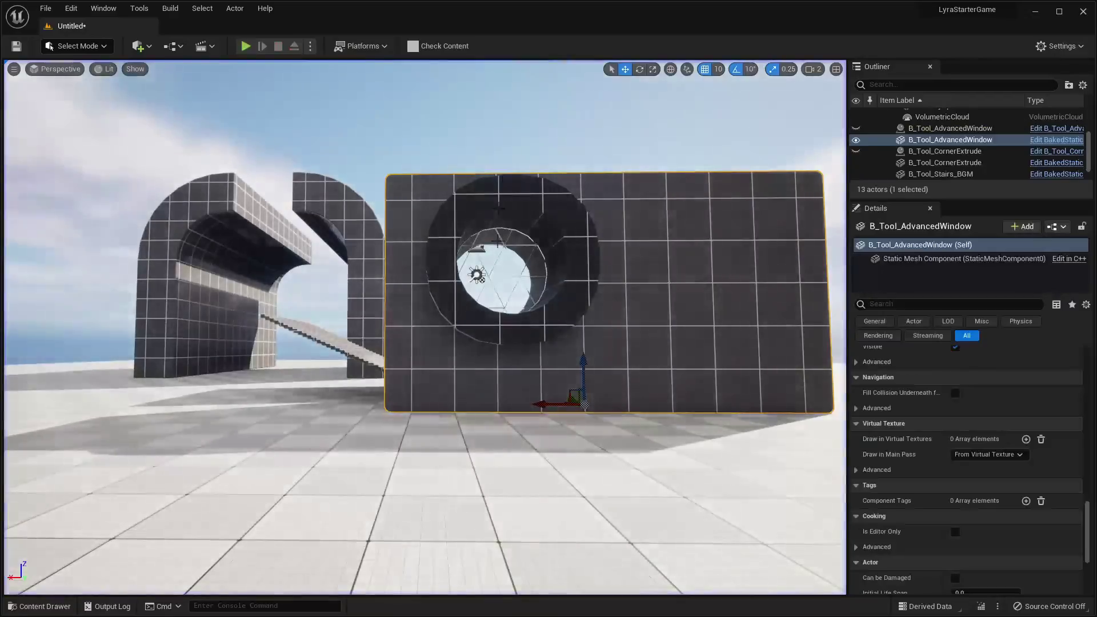
# Examine the converted window wall, stairs and tunnel from several sides.
pyautogui.moveTo(425, 327); pyautogui.dragTo(514, 259, button='right')
pyautogui.press('s')
pyautogui.moveTo(604, 284); pyautogui.dragTo(366, 311, button='right')
pyautogui.press('w')
pyautogui.press('d')
pyautogui.press('d')
pyautogui.press('w')
pyautogui.moveTo(515, 300); pyautogui.dragTo(508, 247, button='right')
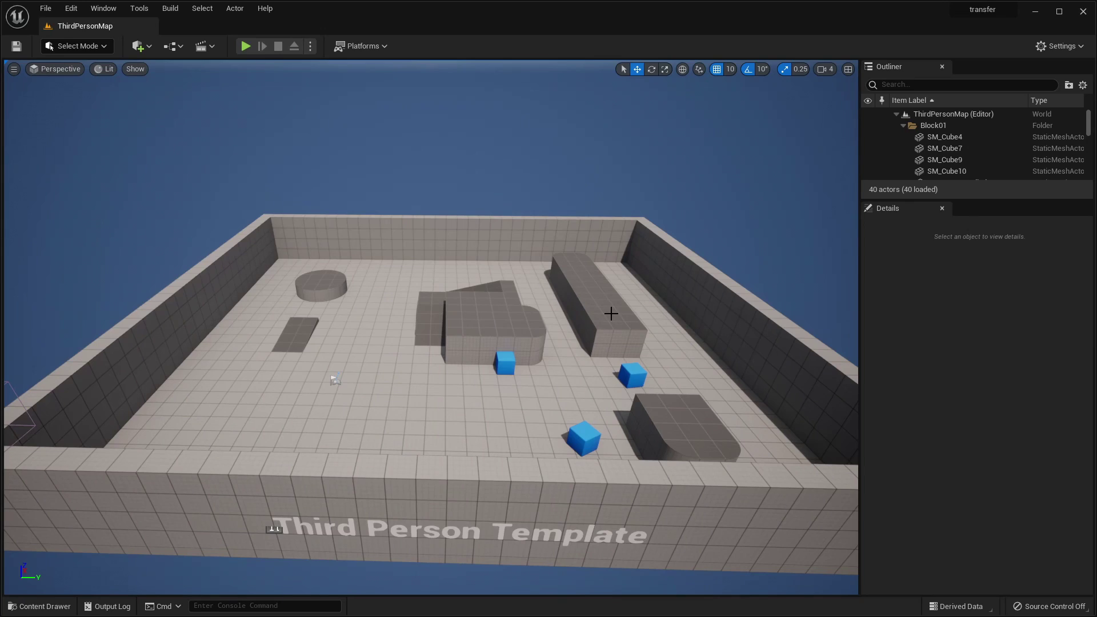
# Switch to the transfer project, enable its Geometry Script plugin, restart the editor and put the plugin window away.
pyautogui.moveTo(610, 313)
pyautogui.mouseDown(button='right')
pyautogui.moveTo(514, 309)
pyautogui.moveTo(611, 297)
pyautogui.moveTo(624, 306)
pyautogui.mouseUp(button='right')
pyautogui.press('s')
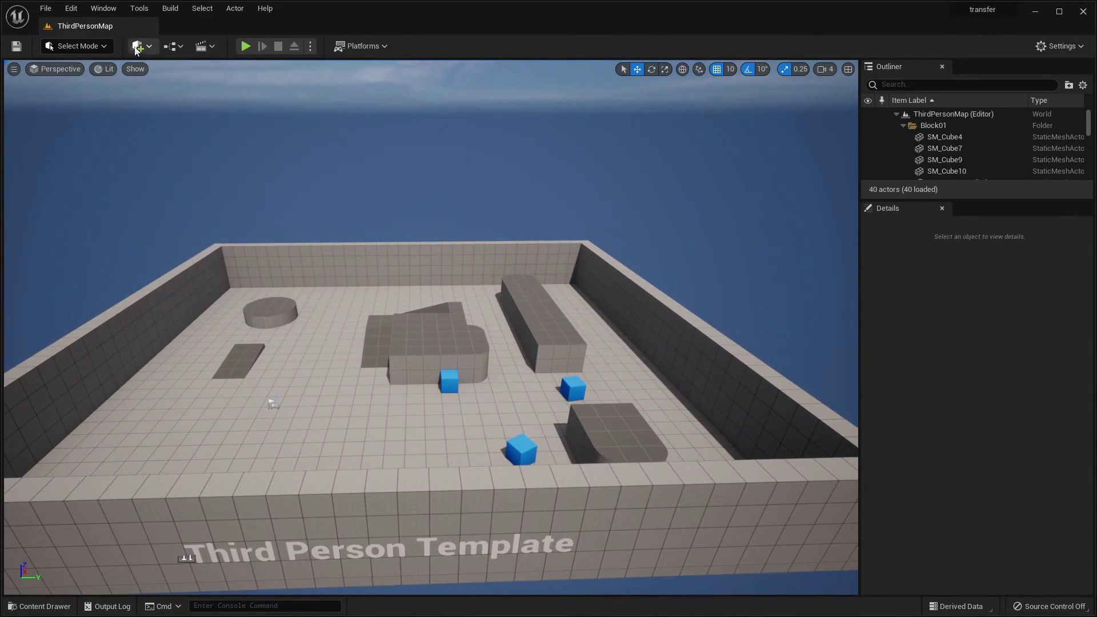
pyautogui.click(63, 12)
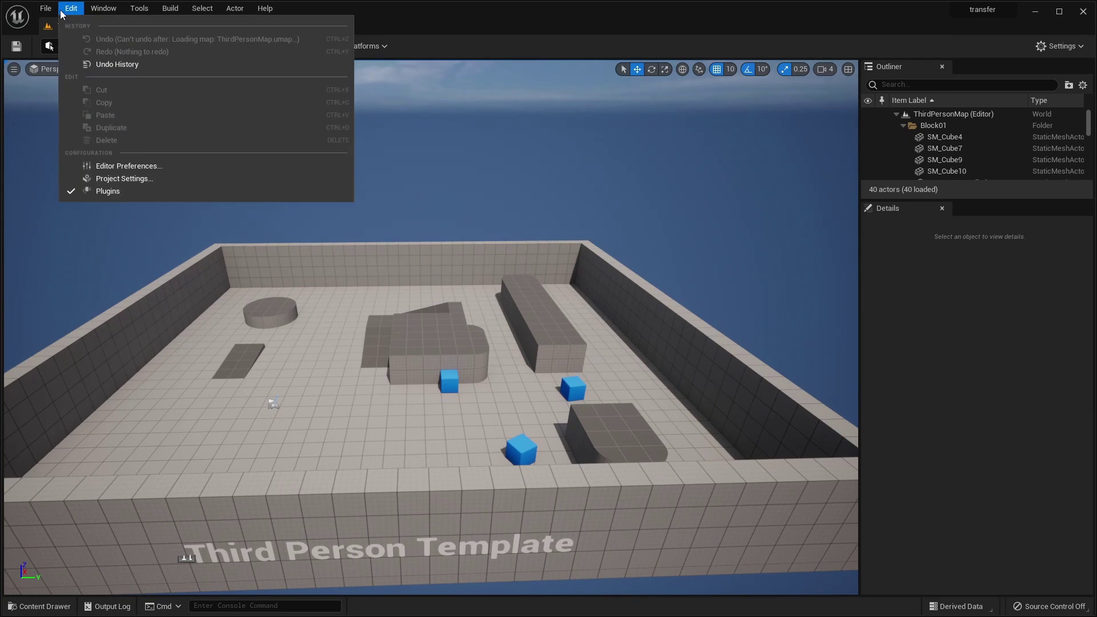
pyautogui.click(137, 190)
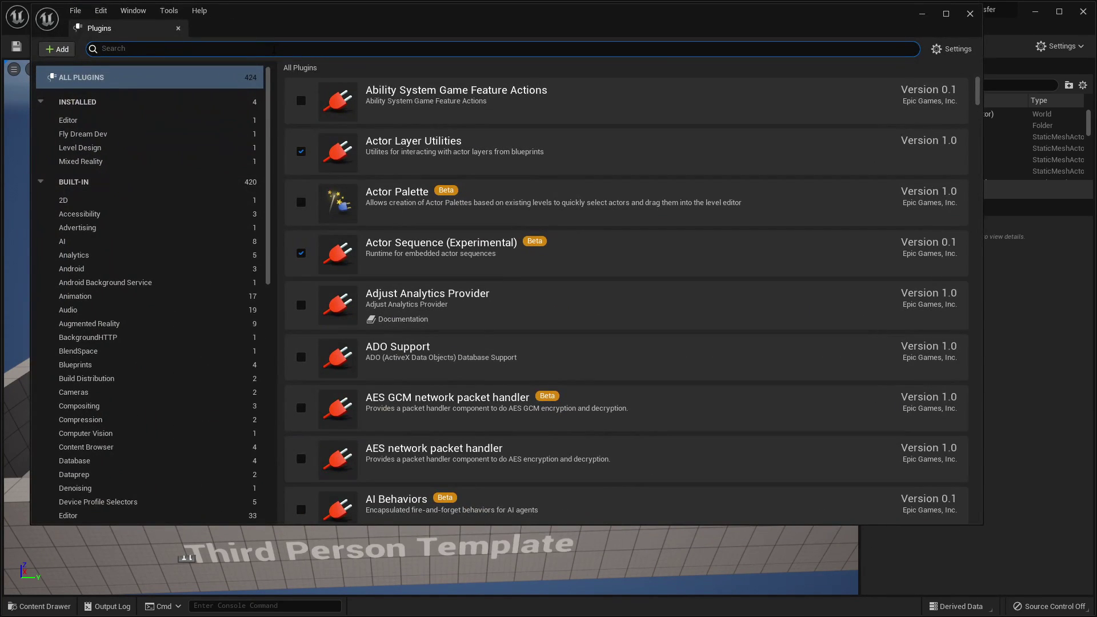
pyautogui.write('geomt')
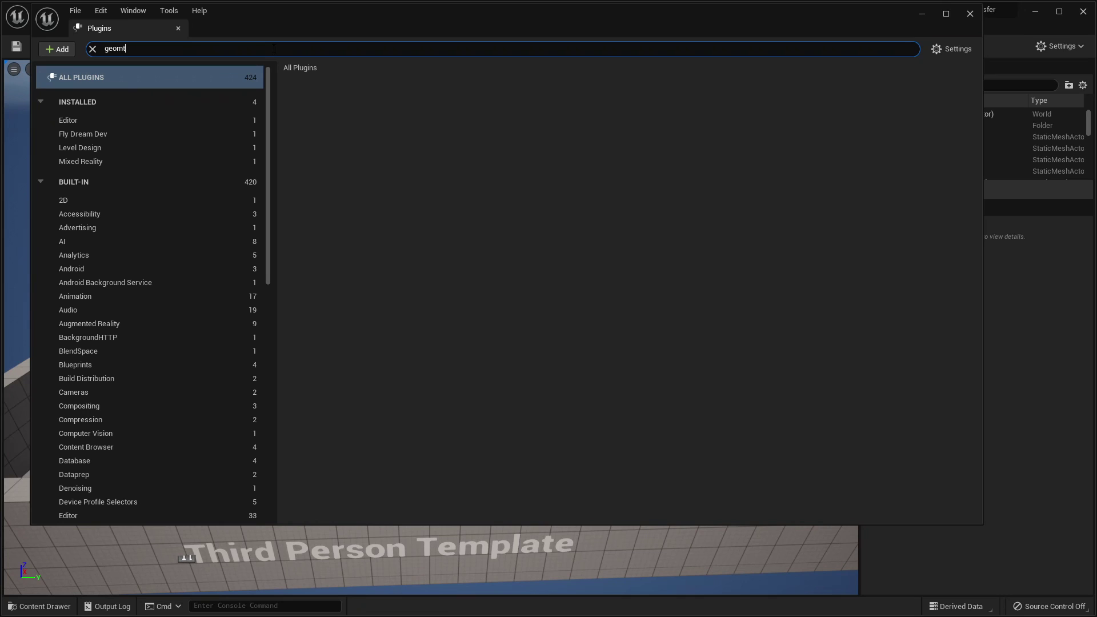
pyautogui.press('BackSpace')
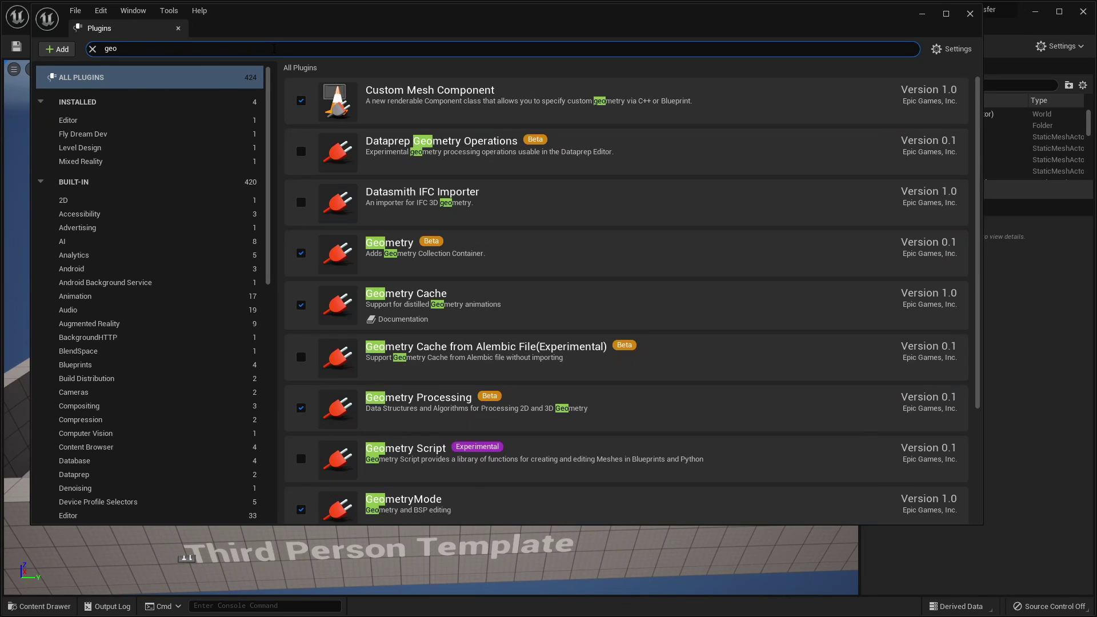
pyautogui.click(301, 459)
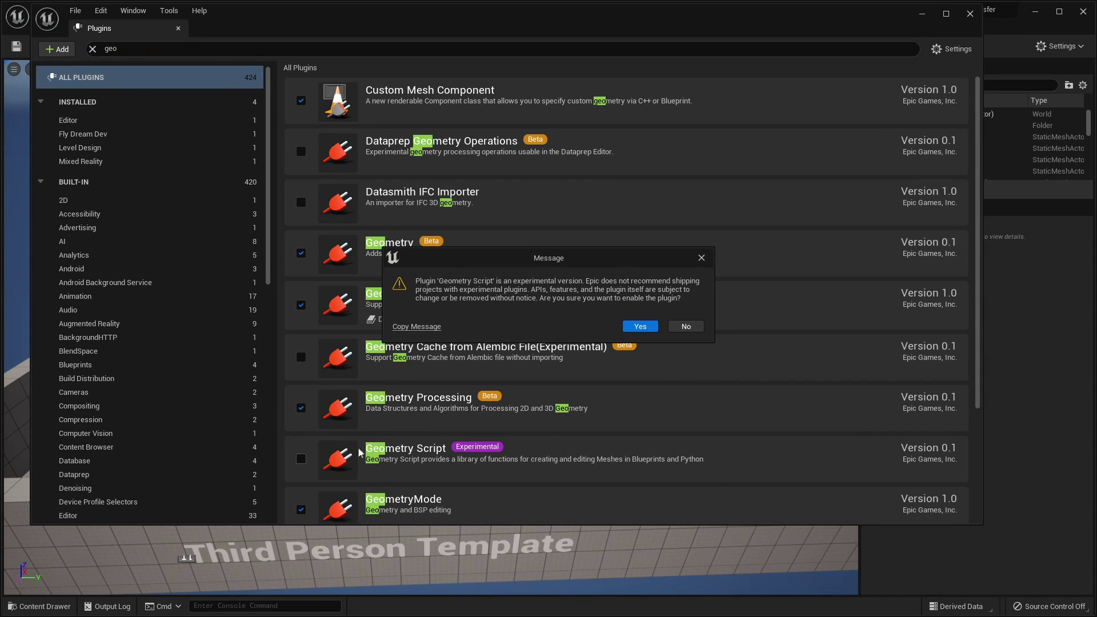
pyautogui.click(640, 326)
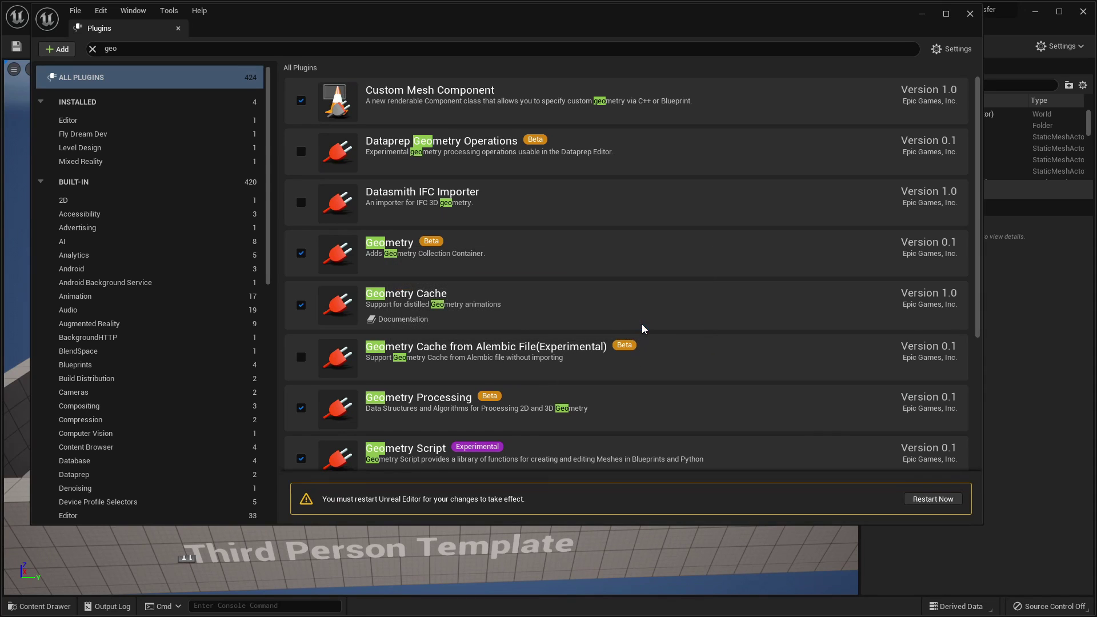
pyautogui.click(933, 499)
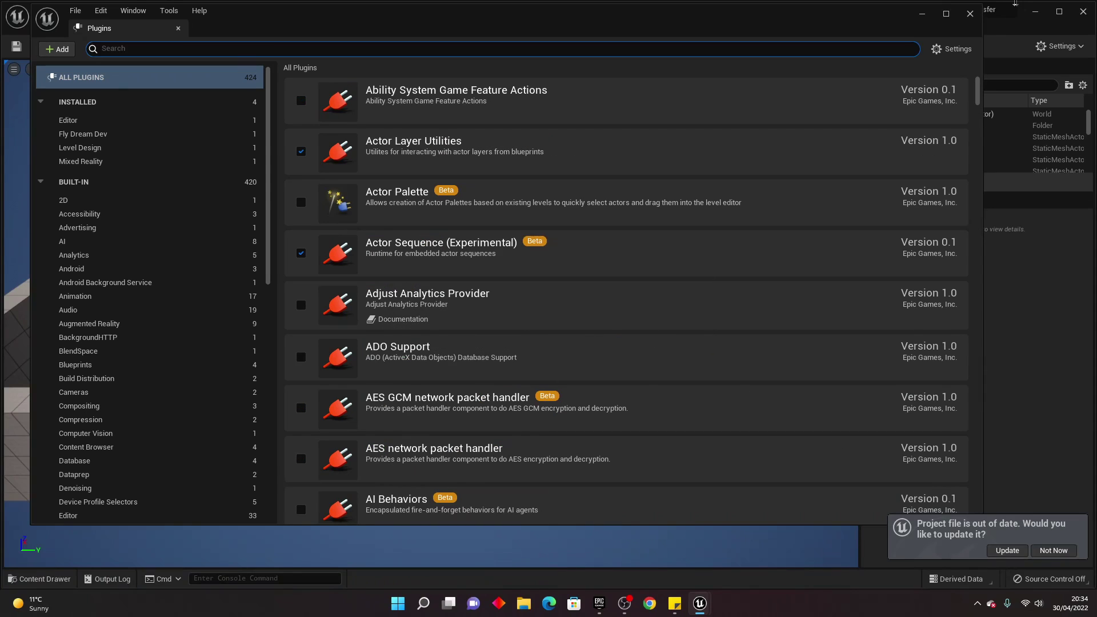
pyautogui.click(923, 14)
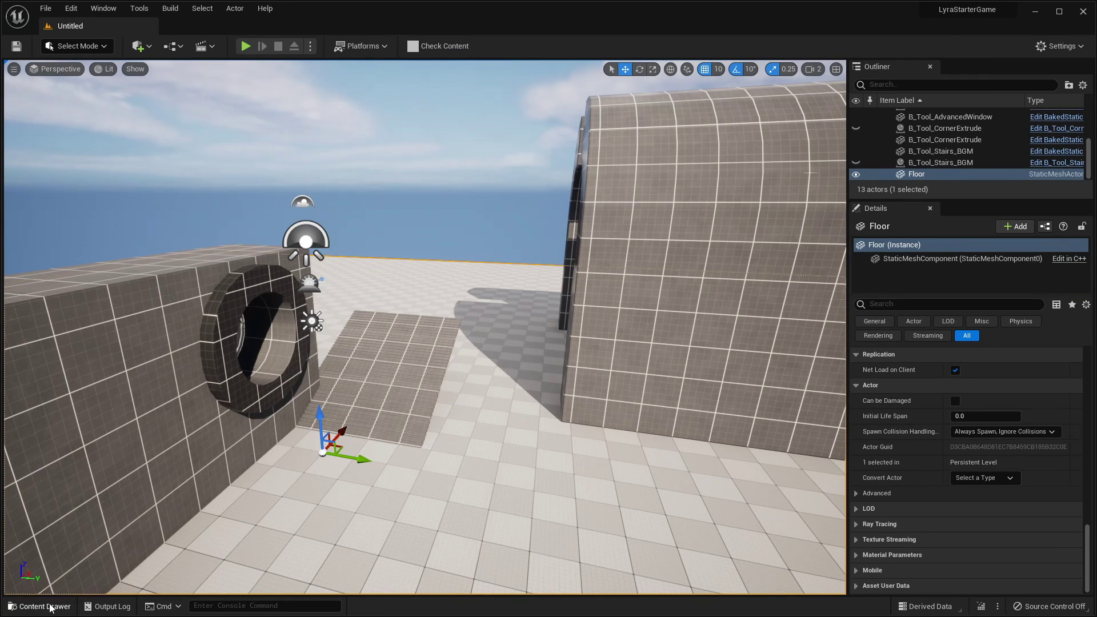
# Migrate LyraStarterGame's Tools folder into the transfer project's Content folder, declining the consolidated references folder and overwriting all existing assets.
pyautogui.click(50, 606)
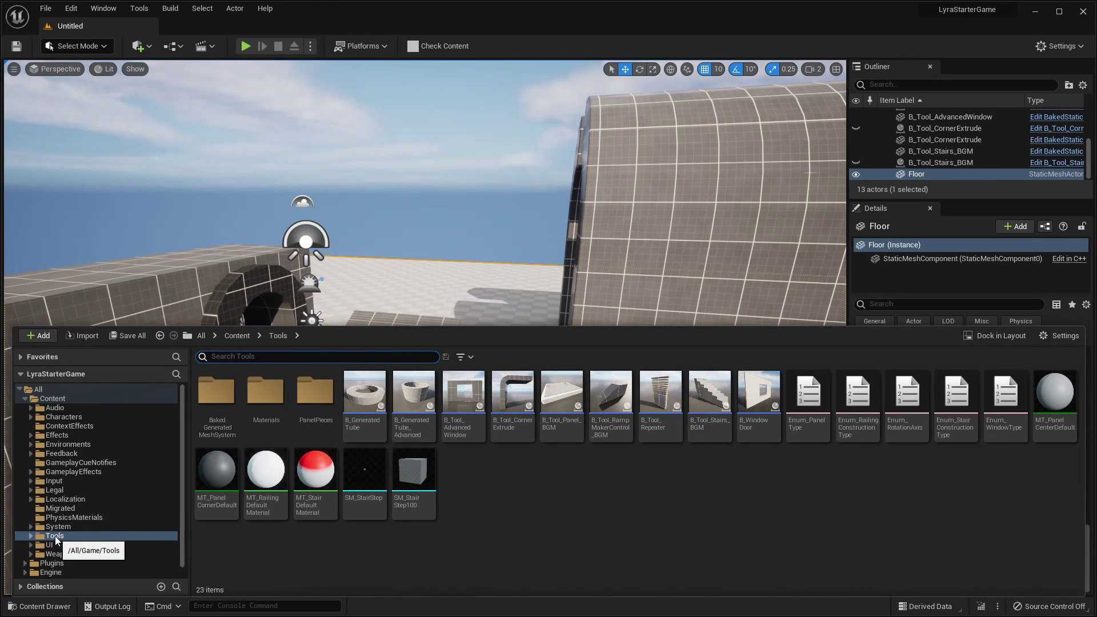
pyautogui.rightClick(55, 537)
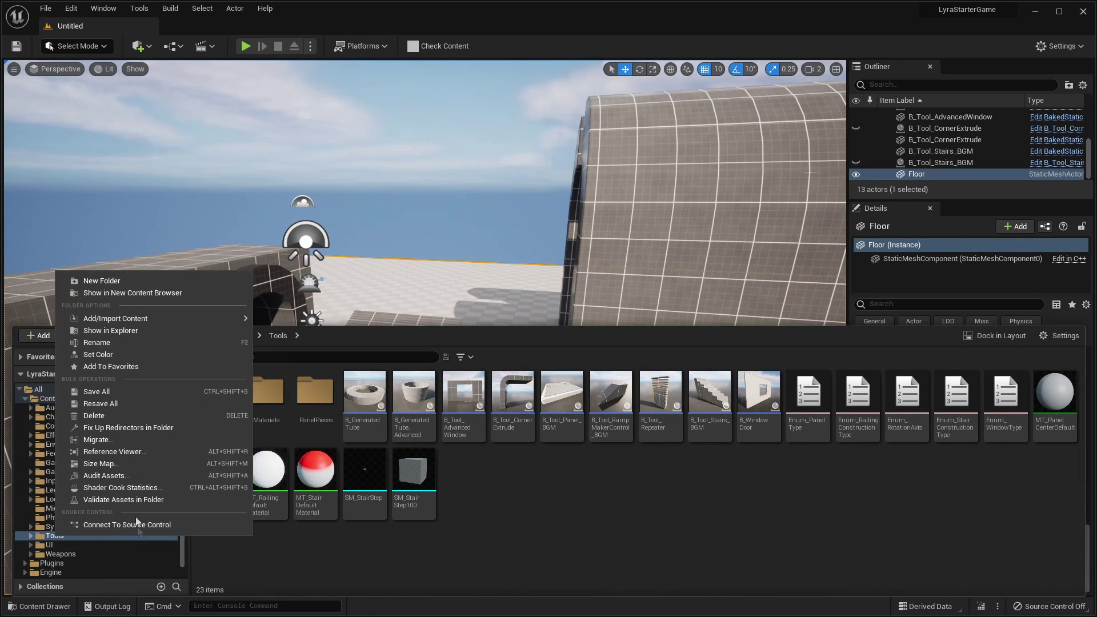
pyautogui.click(119, 441)
pyautogui.click(639, 436)
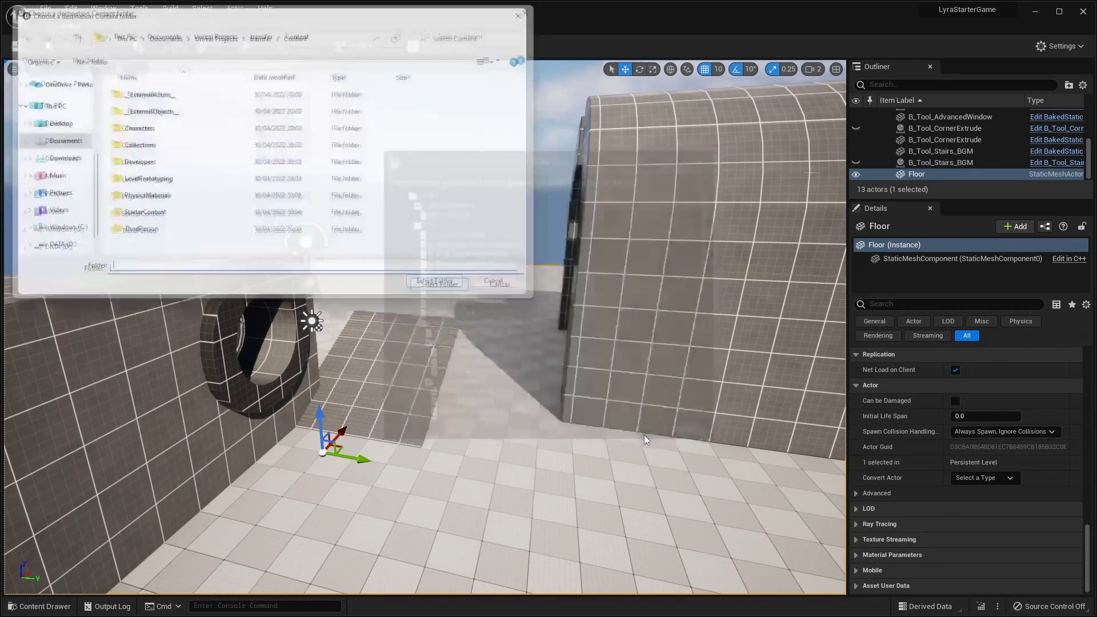
pyautogui.click(224, 34)
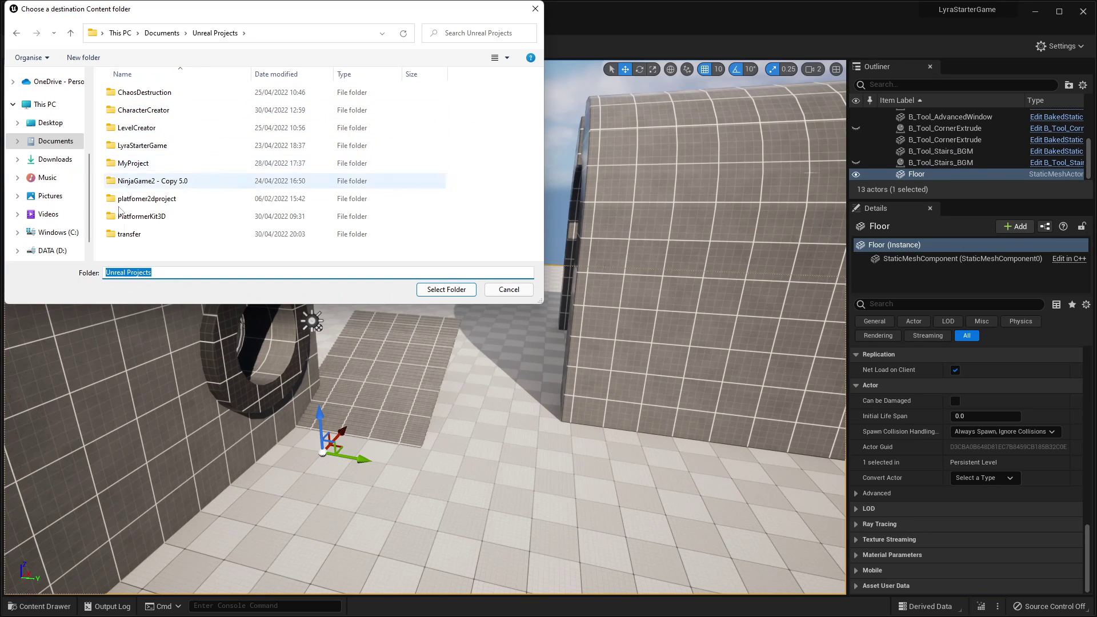
pyautogui.doubleClick(142, 235)
pyautogui.click(152, 113)
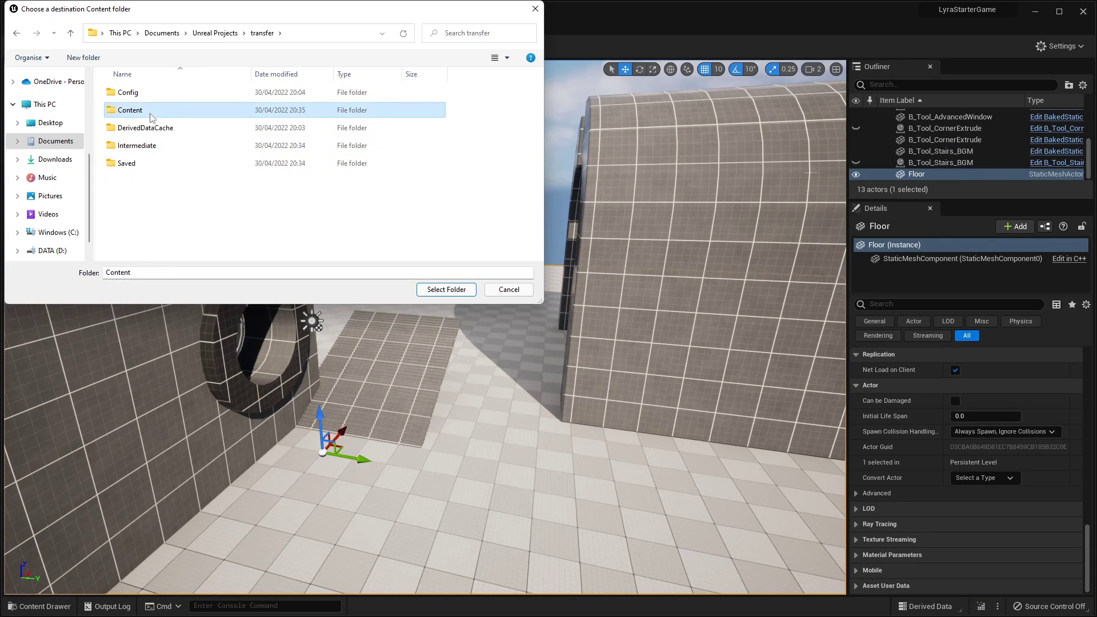
pyautogui.click(437, 293)
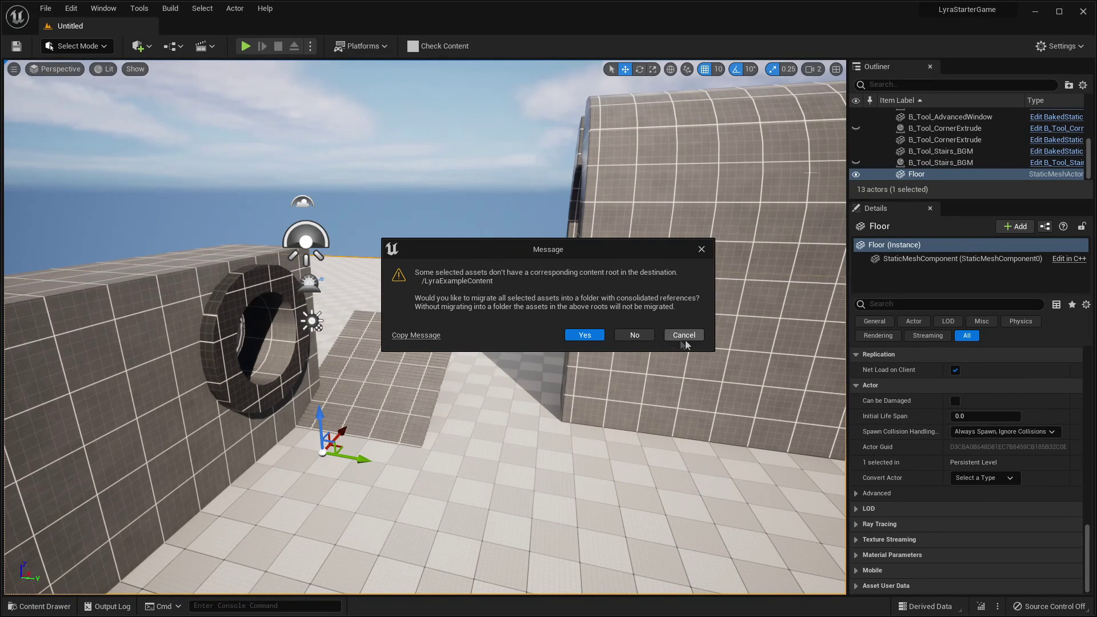
pyautogui.click(627, 336)
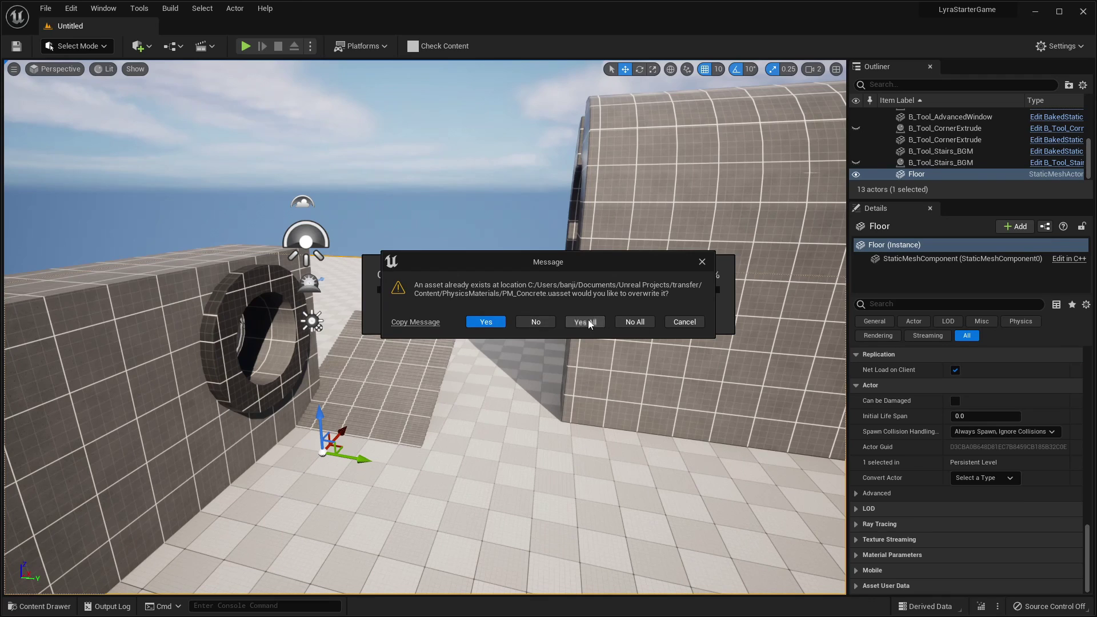
pyautogui.click(586, 322)
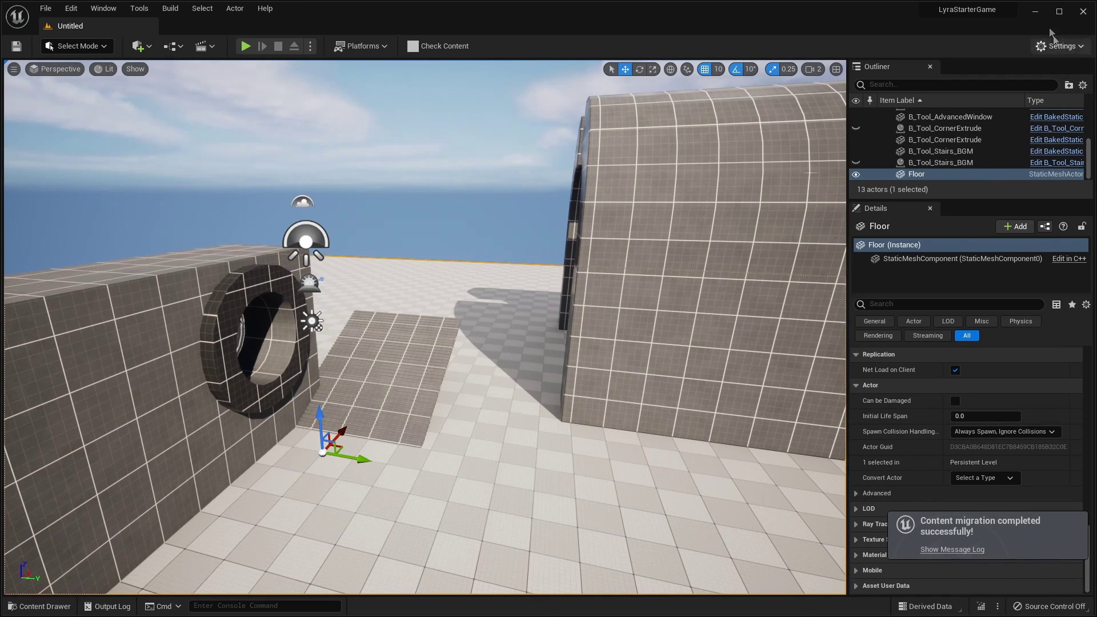
# Switch to the transfer project and place B_Tool_CornerExtrude from its Tools folder on the floor at about X 1200, Y 1160.
pyautogui.click(1035, 10)
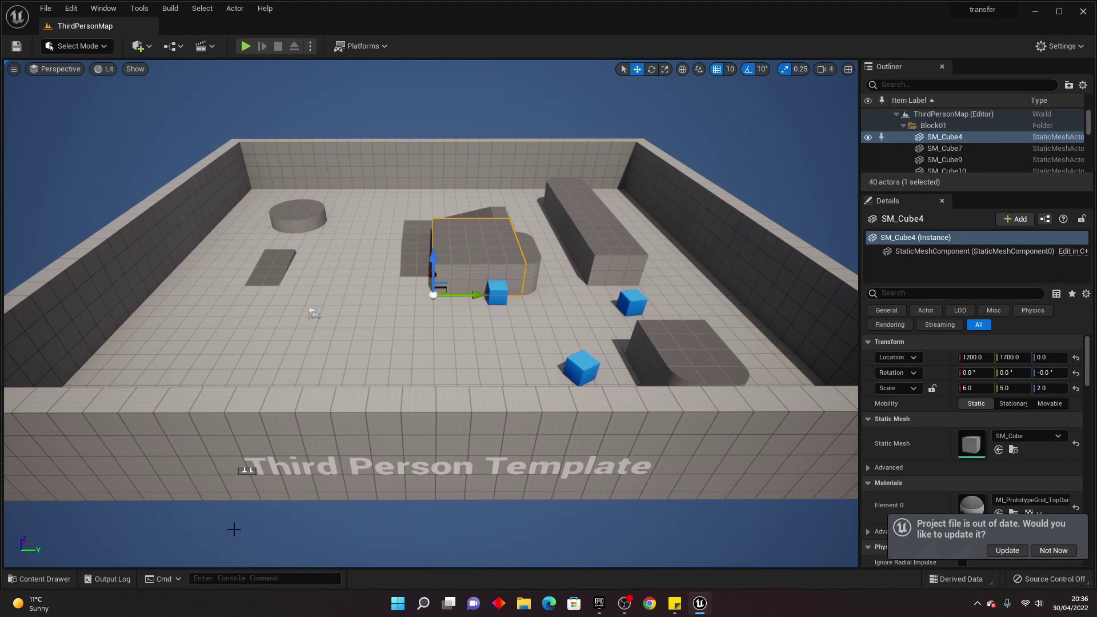
pyautogui.moveTo(272, 444); pyautogui.dragTo(209, 386, button='right')
pyautogui.press('w')
pyautogui.moveTo(198, 470)
pyautogui.mouseDown(button='right')
pyautogui.moveTo(170, 475)
pyautogui.moveTo(213, 482)
pyautogui.moveTo(199, 470)
pyautogui.mouseUp(button='right')
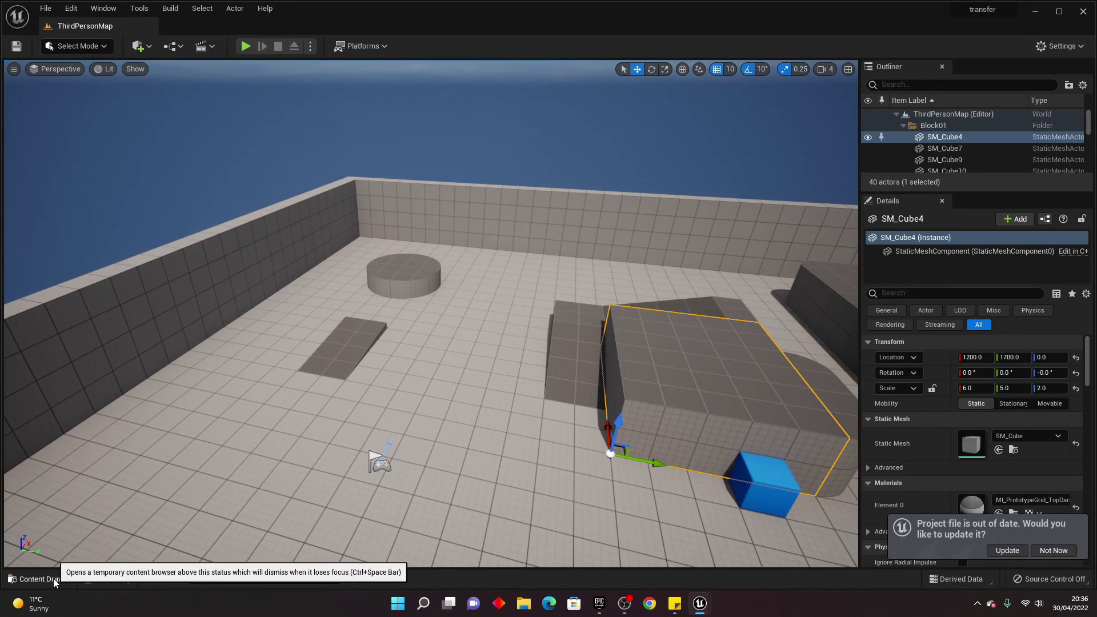
pyautogui.click(55, 582)
pyautogui.click(81, 438)
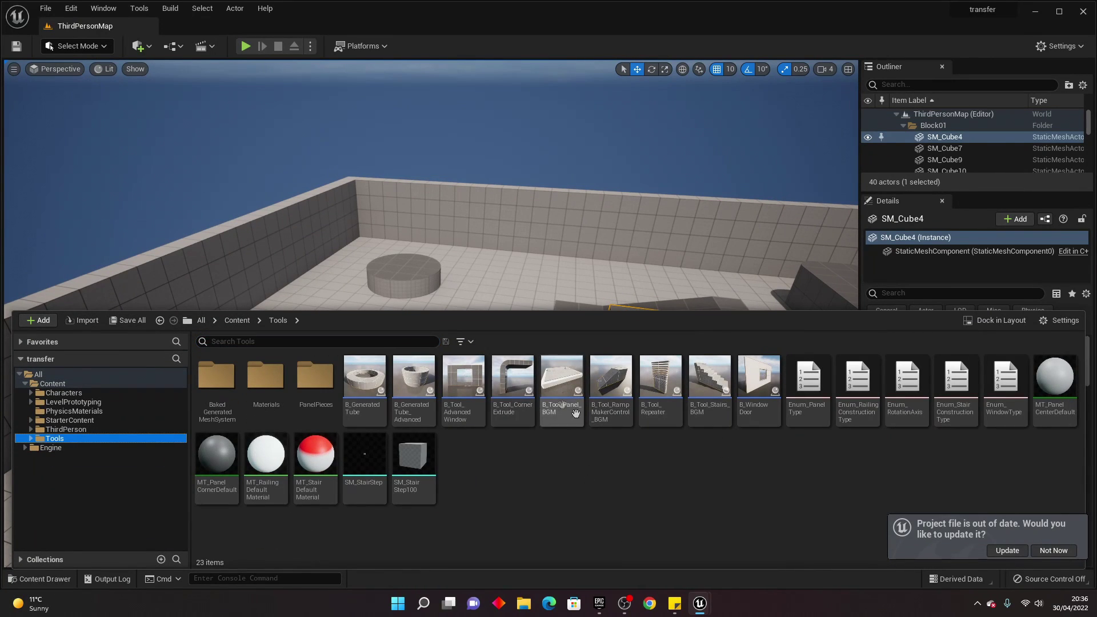
pyautogui.moveTo(511, 382); pyautogui.dragTo(434, 416)
pyautogui.moveTo(433, 416); pyautogui.dragTo(657, 416, button='right')
pyautogui.moveTo(639, 259)
pyautogui.mouseDown(button='right')
pyautogui.moveTo(692, 288)
pyautogui.moveTo(638, 258)
pyautogui.mouseUp(button='right')
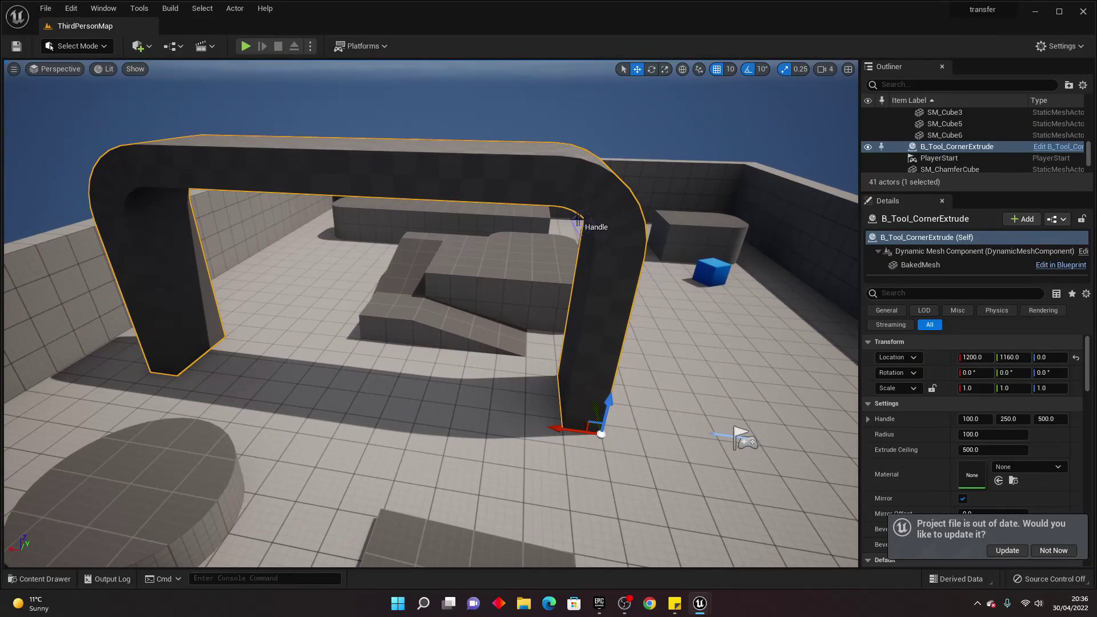